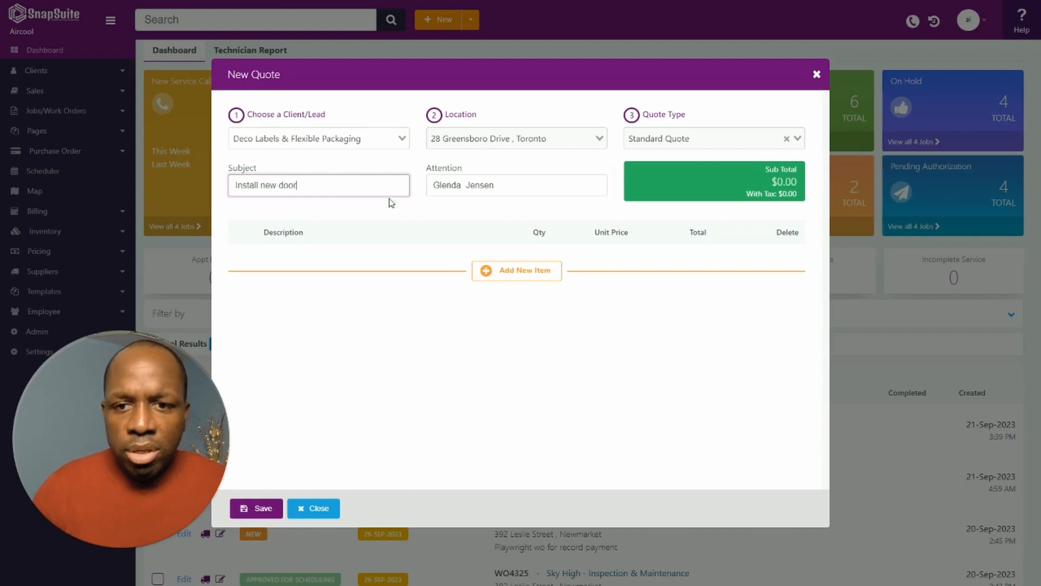
# Step: Add a Concrete Brick pricing item with a quantity of 5 to the new quote and save the line
pyautogui.click(518, 270)
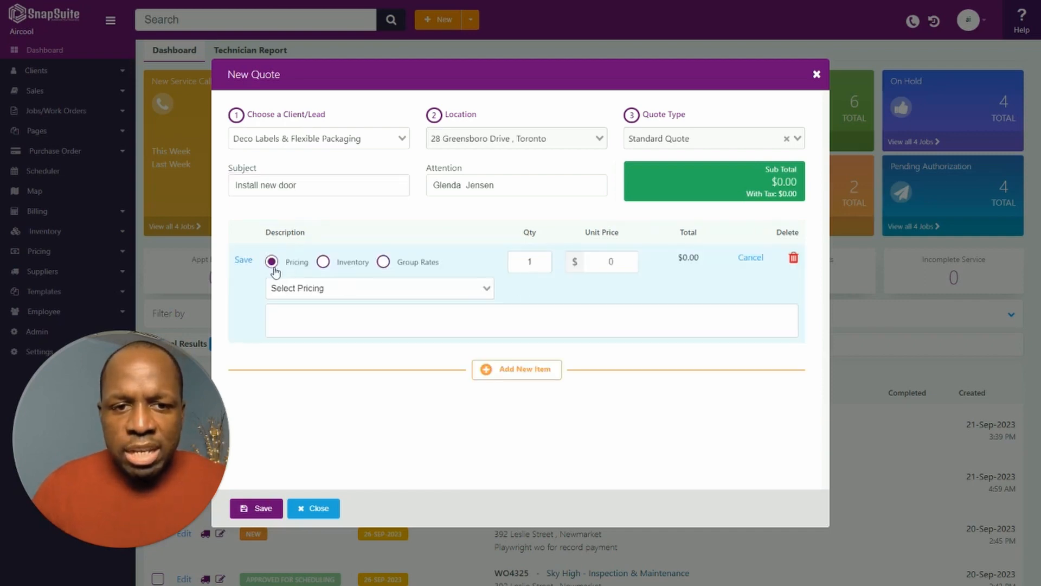
pyautogui.click(374, 287)
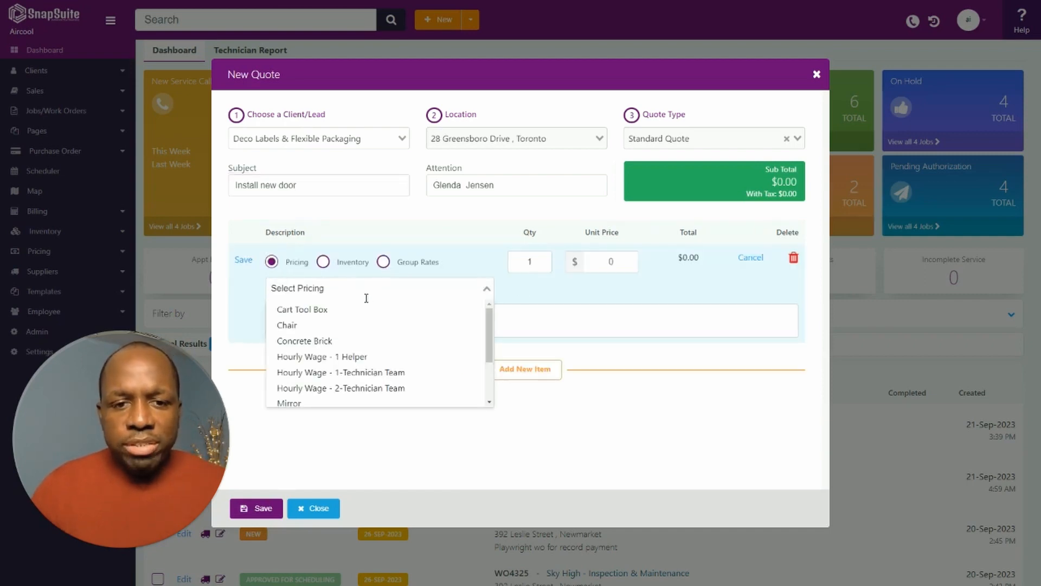
pyautogui.click(331, 340)
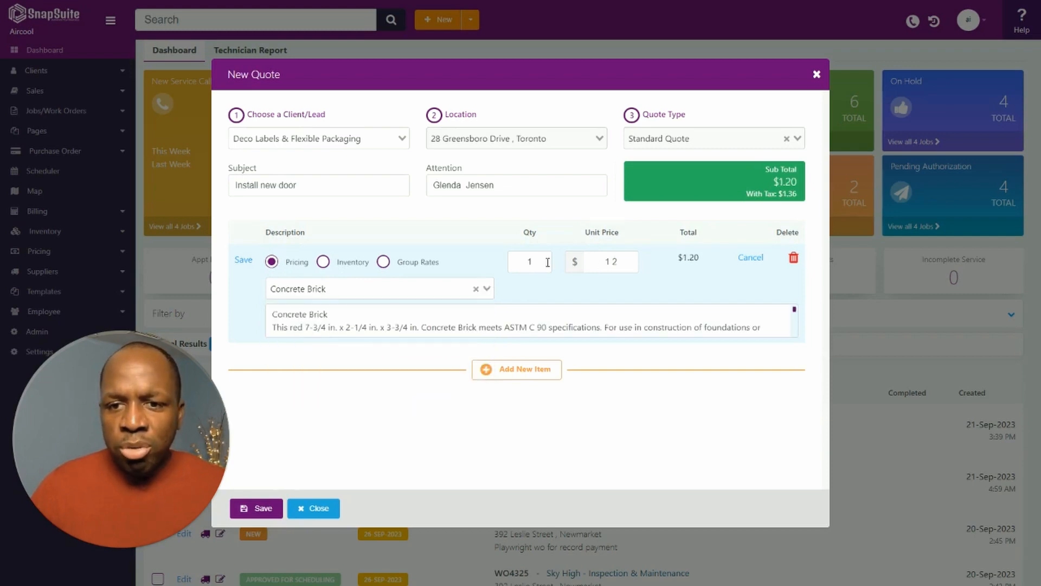
pyautogui.doubleClick(527, 263)
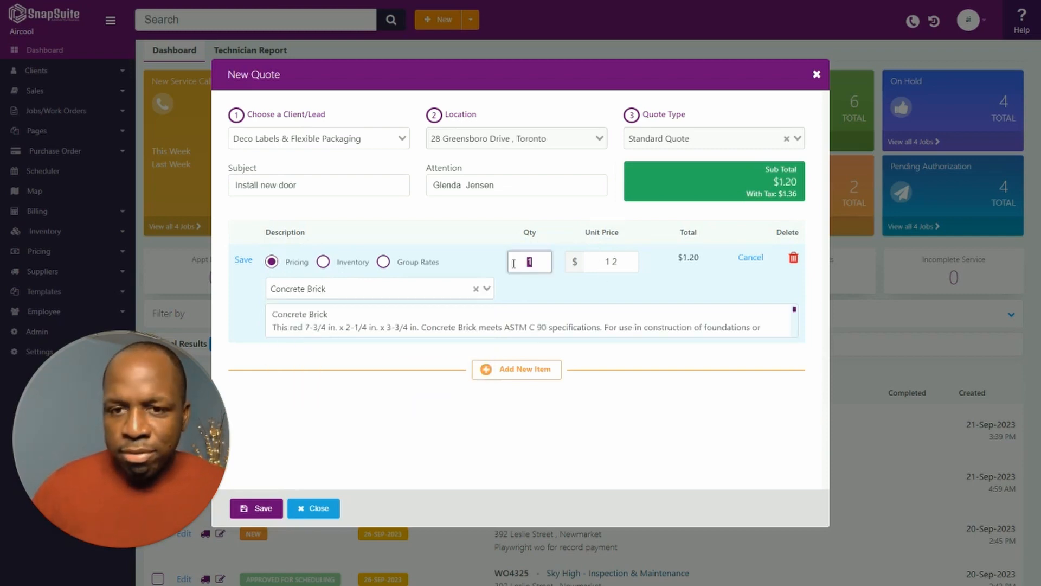
pyautogui.write('5')
pyautogui.click(500, 263)
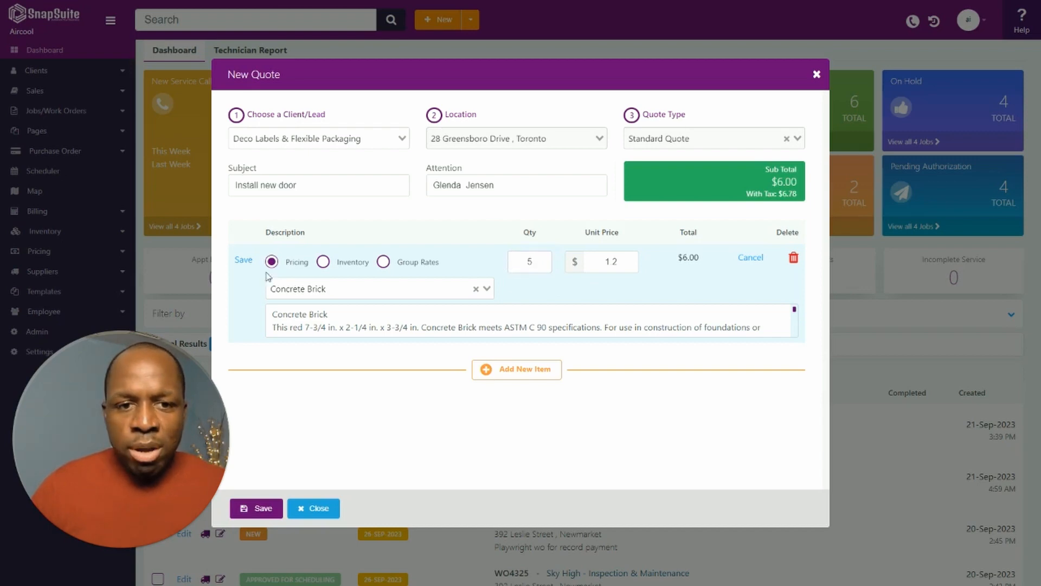
pyautogui.click(243, 261)
# Step: Add the inventory item ACCULUBE 2000 Machinery Lubrication as a second quote line and save it
pyautogui.click(480, 380)
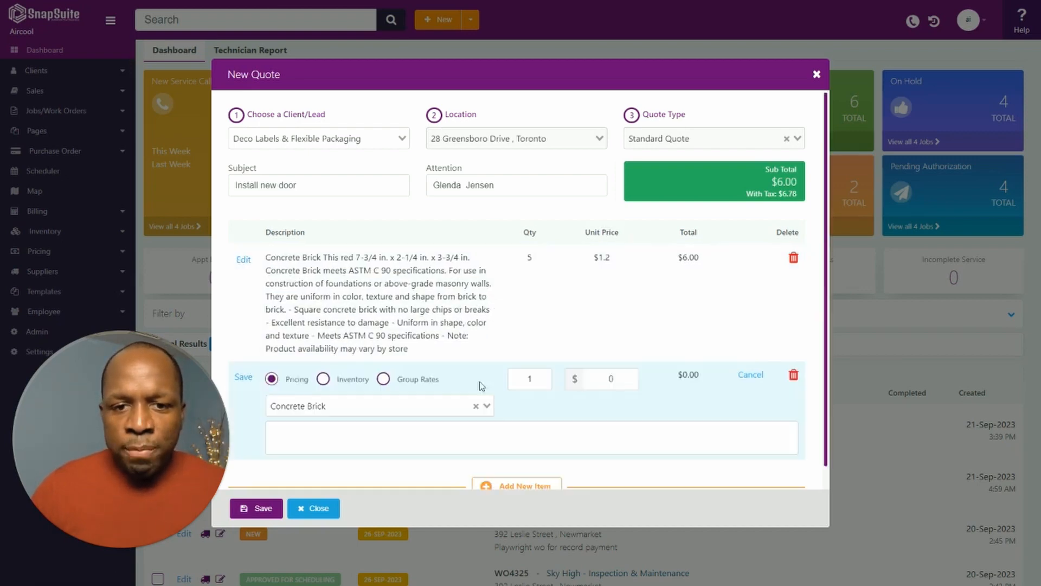
pyautogui.click(323, 379)
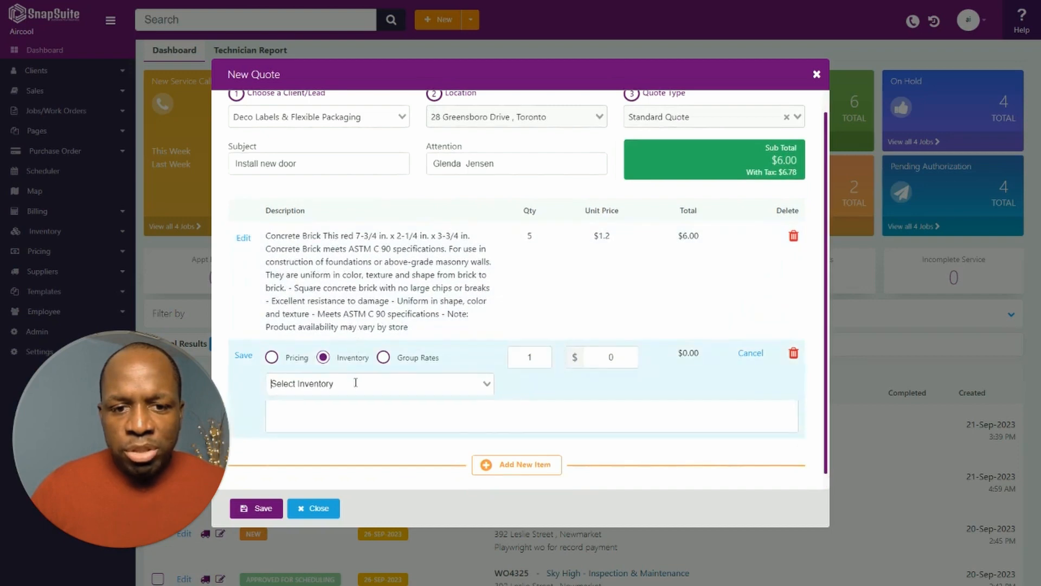
pyautogui.click(355, 383)
pyautogui.scroll(-3, 349, 425)
pyautogui.scroll(1, 356, 426)
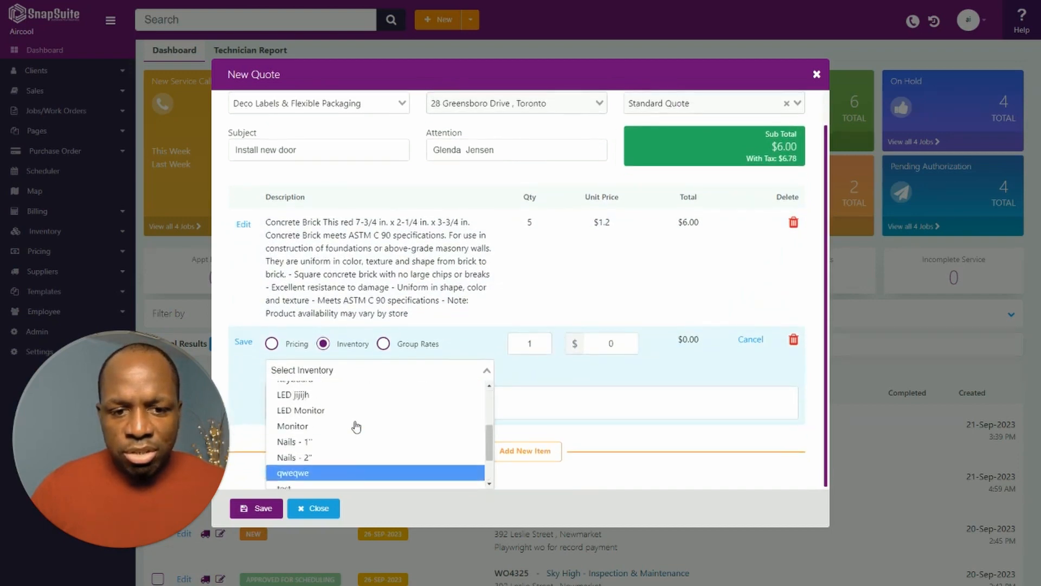
pyautogui.scroll(5, 353, 418)
pyautogui.click(349, 391)
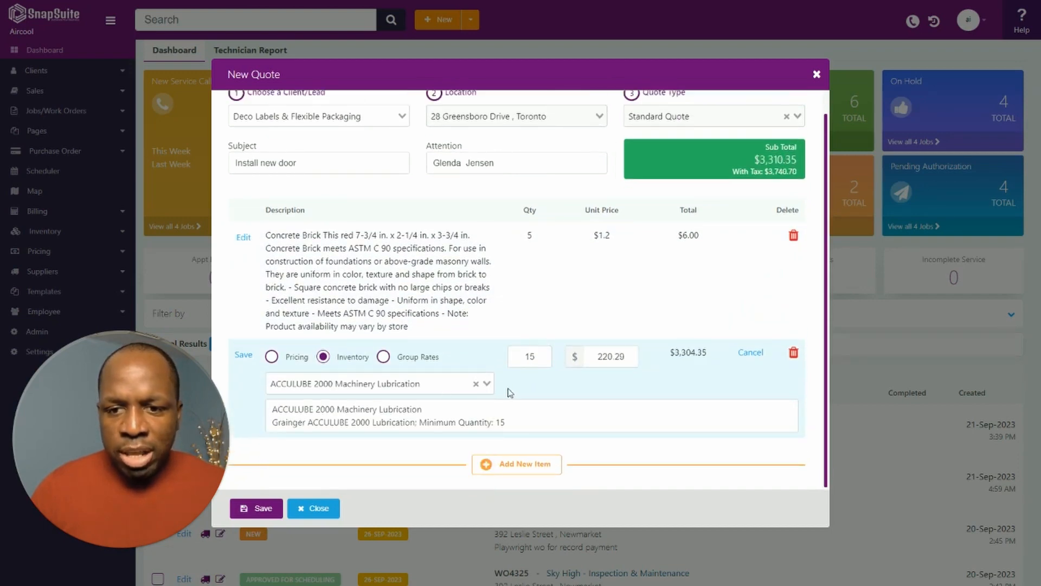
pyautogui.click(244, 356)
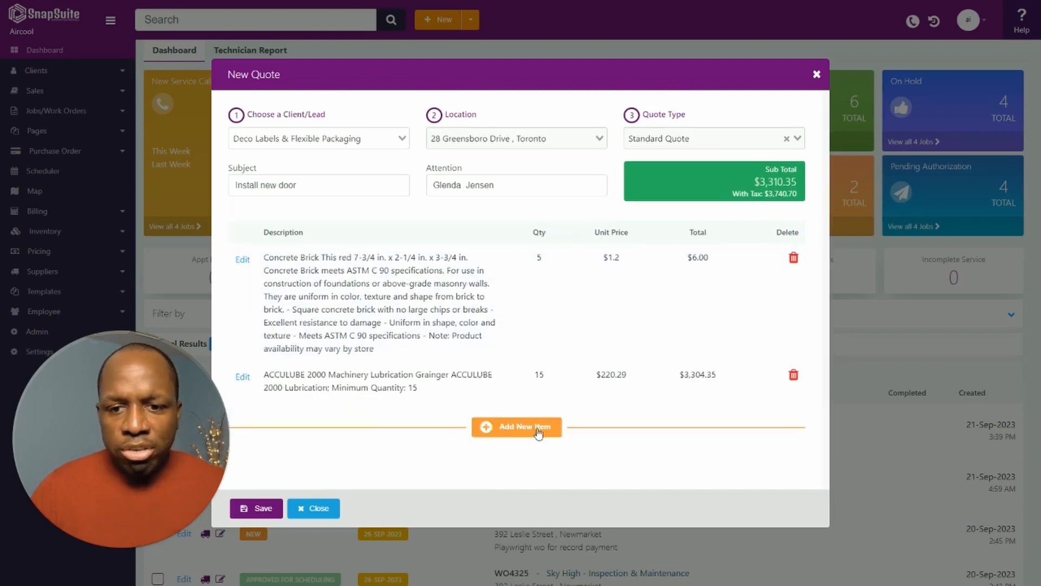
# Step: Add a third quote line with the custom description "Door installation"
pyautogui.click(537, 428)
pyautogui.click(411, 411)
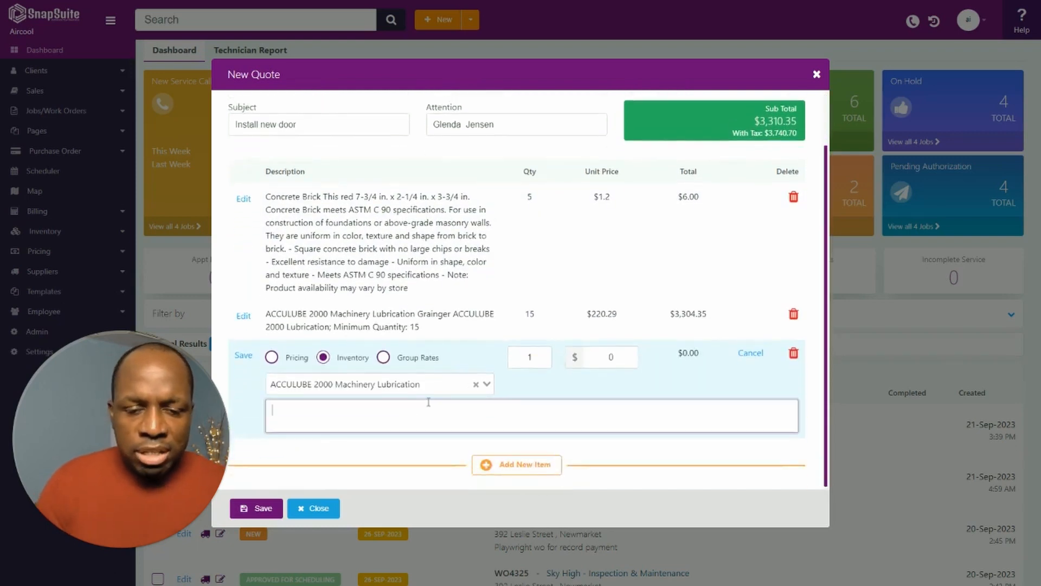
pyautogui.write('Dfdfd d')
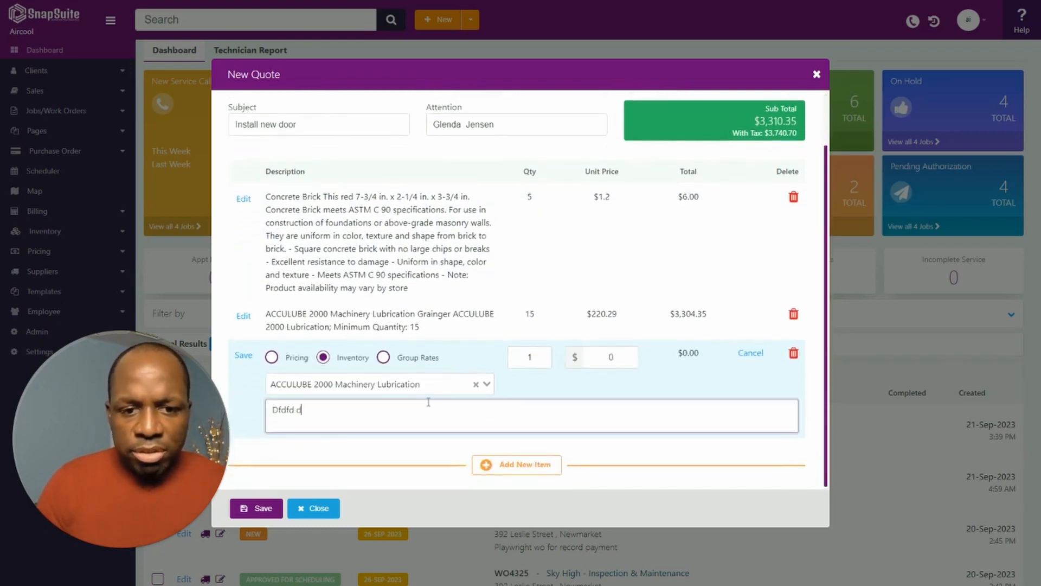
pyautogui.write('jfudfdmdfd f')
pyautogui.hotkey('ctrl', 'a')
pyautogui.write('Door installation')
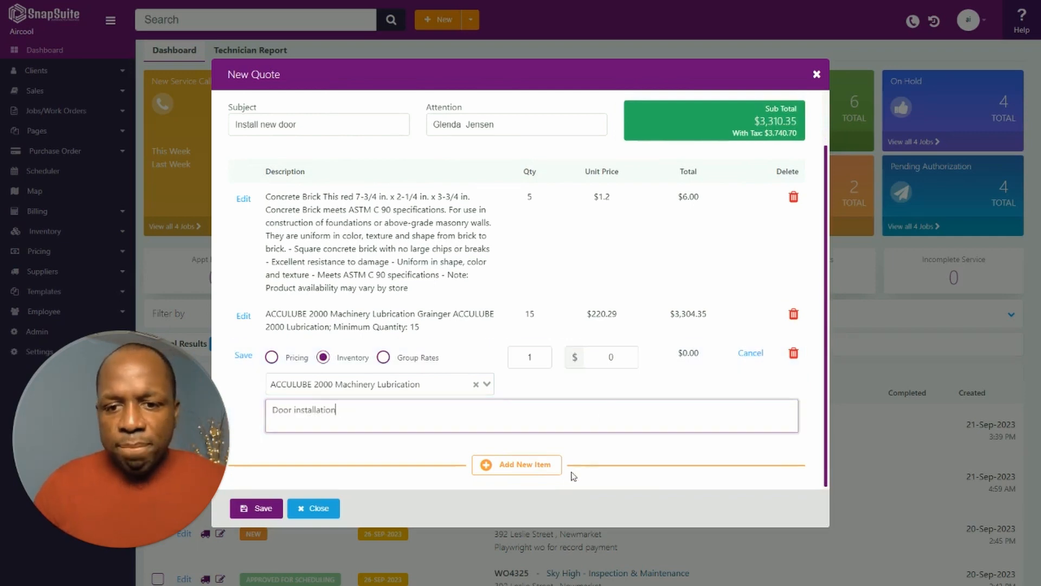
# Step: Add a group rate line from Premium Rates using Premium Hours - Client B, with quantity 55, and save the line
pyautogui.click(528, 463)
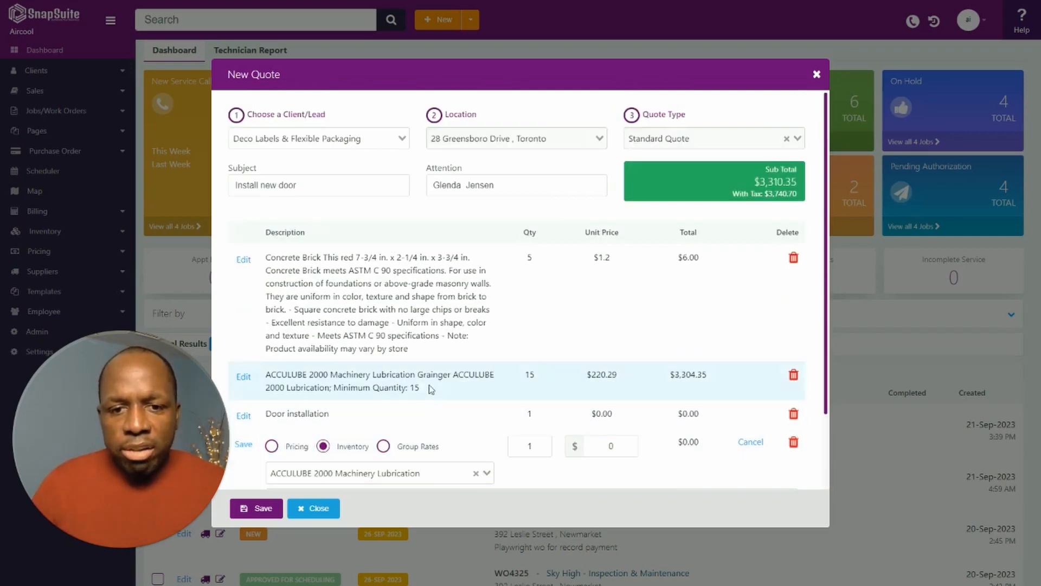
pyautogui.scroll(-3, 426, 380)
pyautogui.click(384, 357)
pyautogui.click(427, 380)
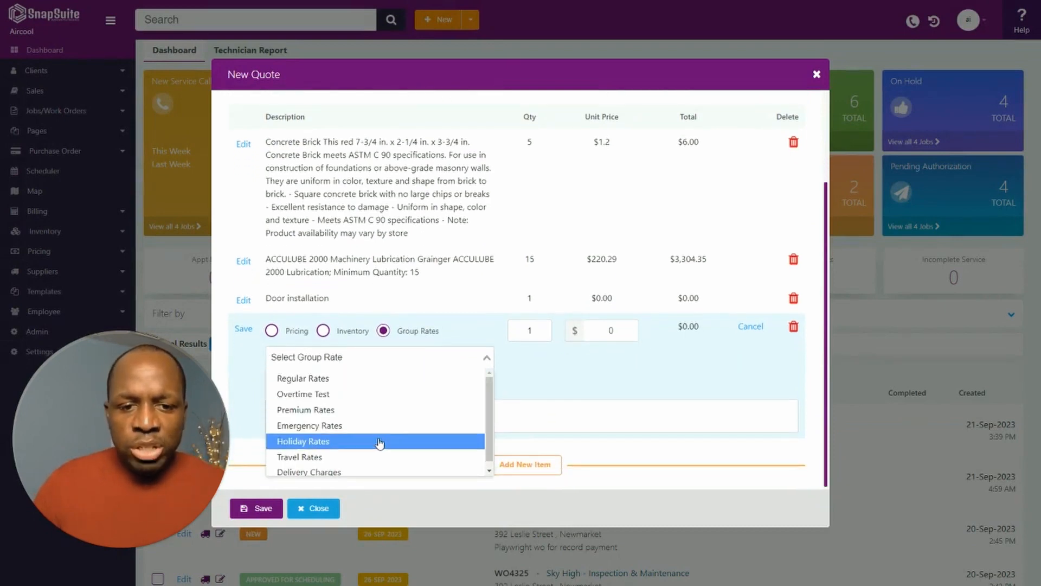
pyautogui.scroll(-1, 373, 440)
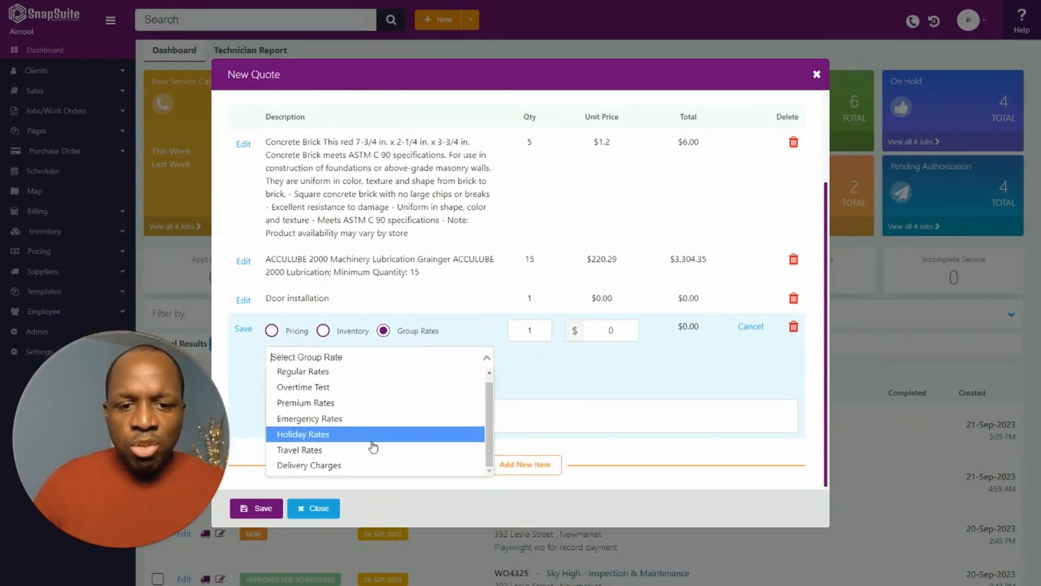
pyautogui.click(372, 404)
pyautogui.click(371, 388)
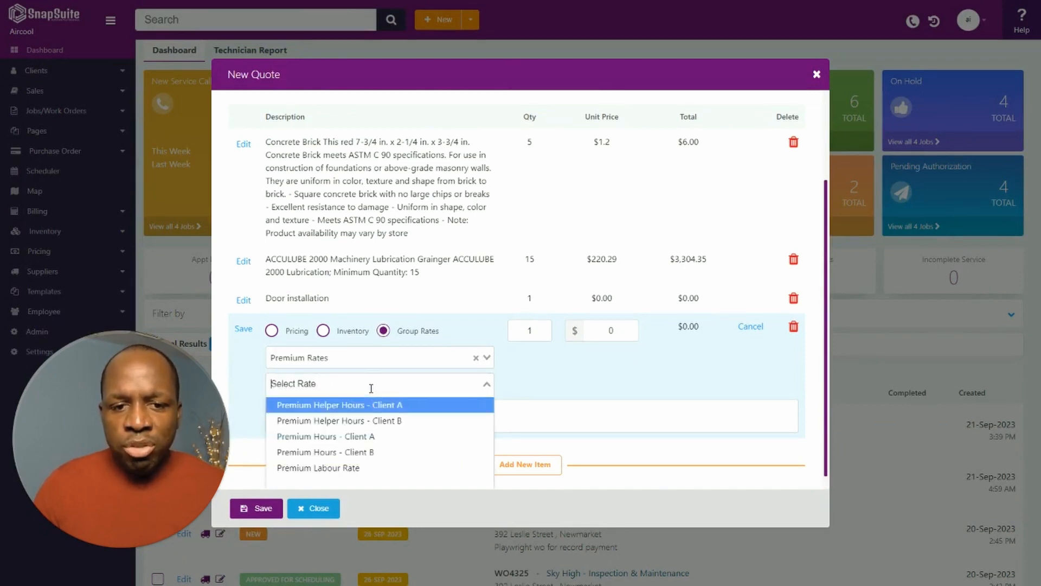
pyautogui.click(376, 452)
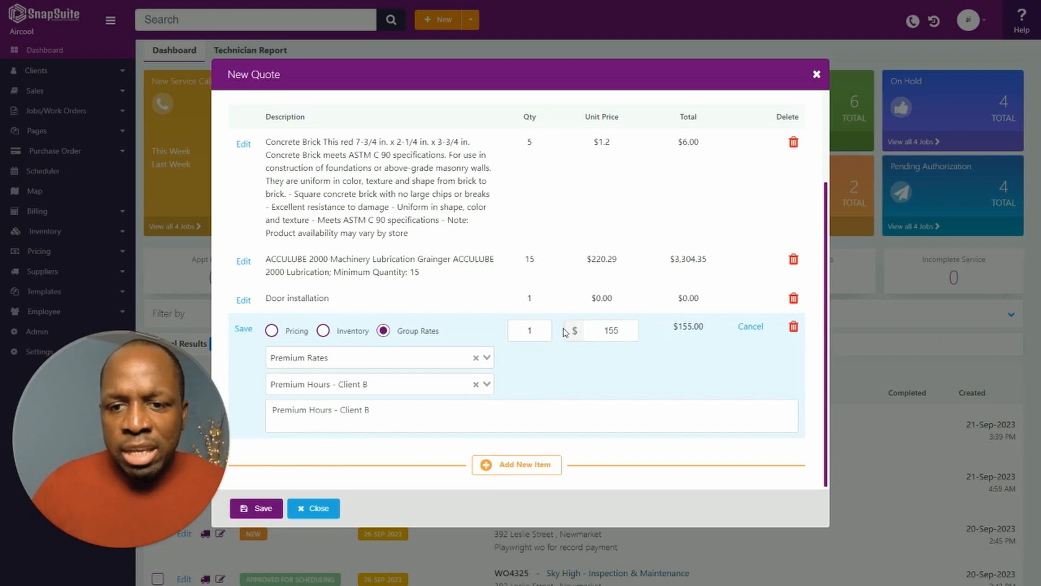
pyautogui.doubleClick(533, 332)
pyautogui.write('55')
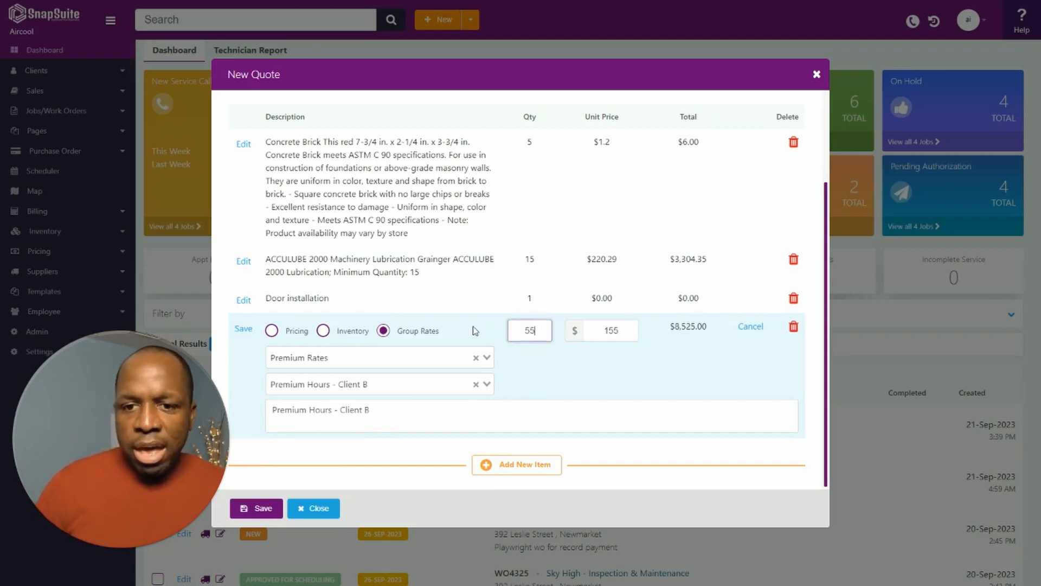
pyautogui.click(243, 328)
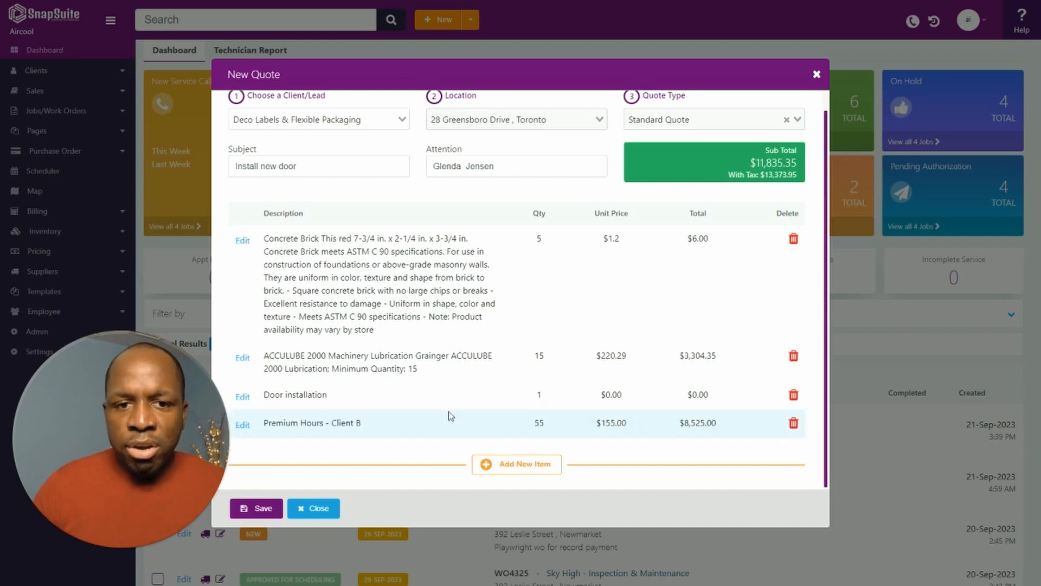
# Step: Save the completed quote and close the new quote form
pyautogui.scroll(1, 623, 293)
pyautogui.click(263, 510)
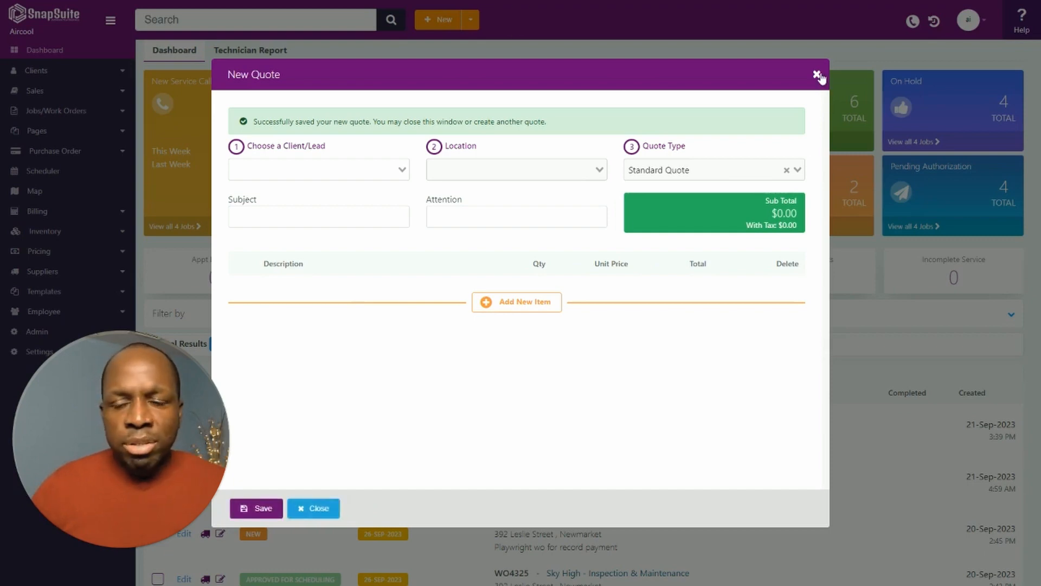
pyautogui.click(818, 75)
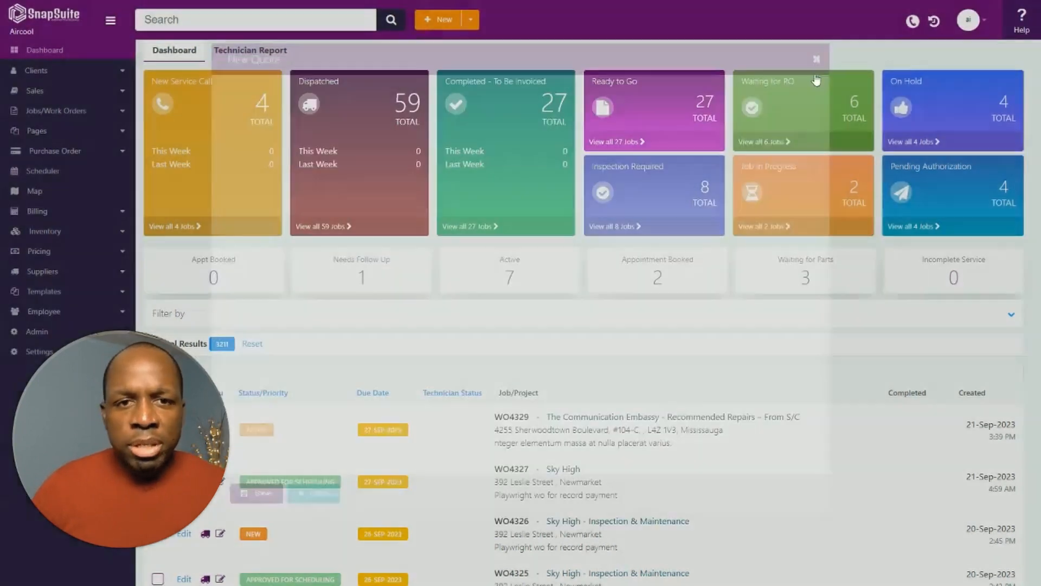
# Step: Open the list of quotes and check the total and created date of the newest Deco Labels & Flexible Packaging quote
pyautogui.click(64, 90)
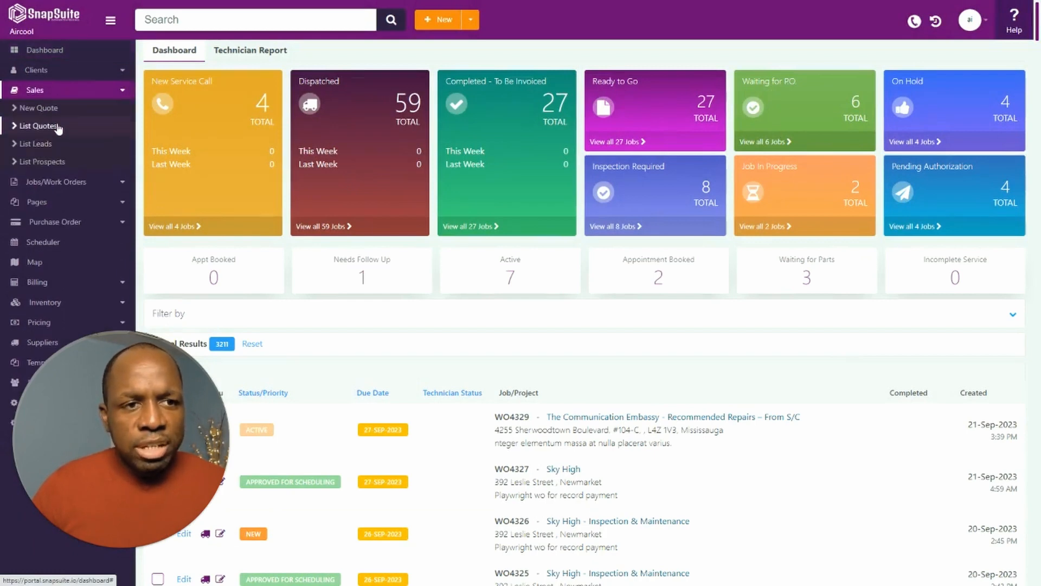
pyautogui.click(59, 128)
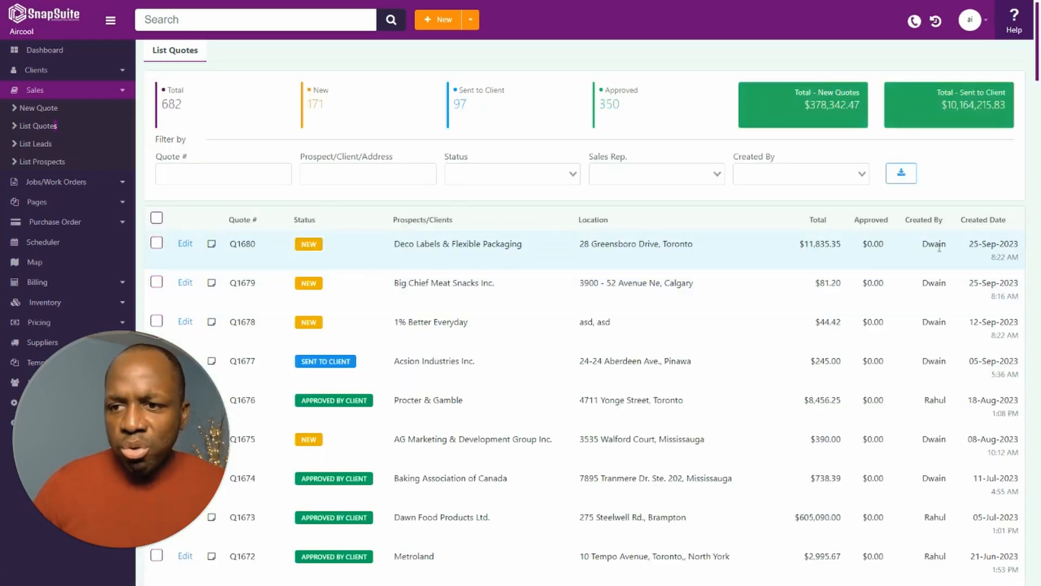
pyautogui.moveTo(802, 248); pyautogui.dragTo(886, 245)
pyautogui.moveTo(968, 245); pyautogui.dragTo(1014, 245)
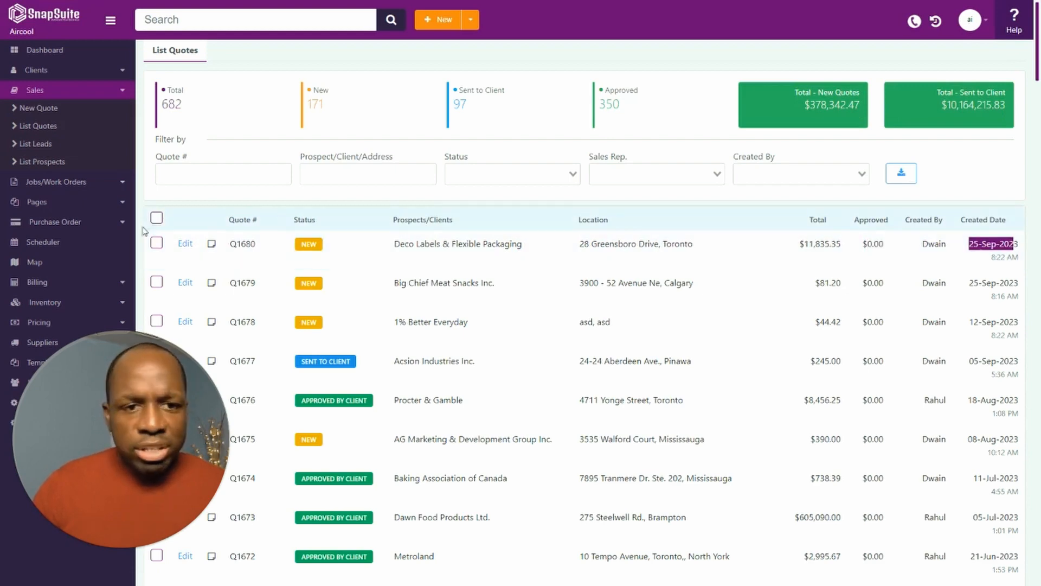
# Step: Open the newest Deco Labels & Flexible Packaging quote for editing and review its information and line items
pyautogui.click(187, 245)
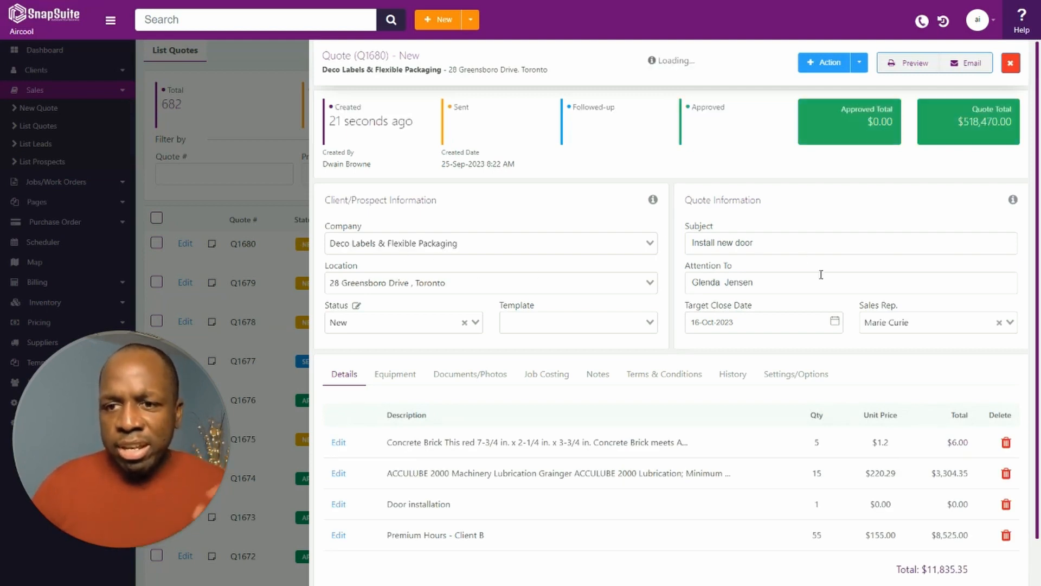
pyautogui.scroll(-2, 599, 333)
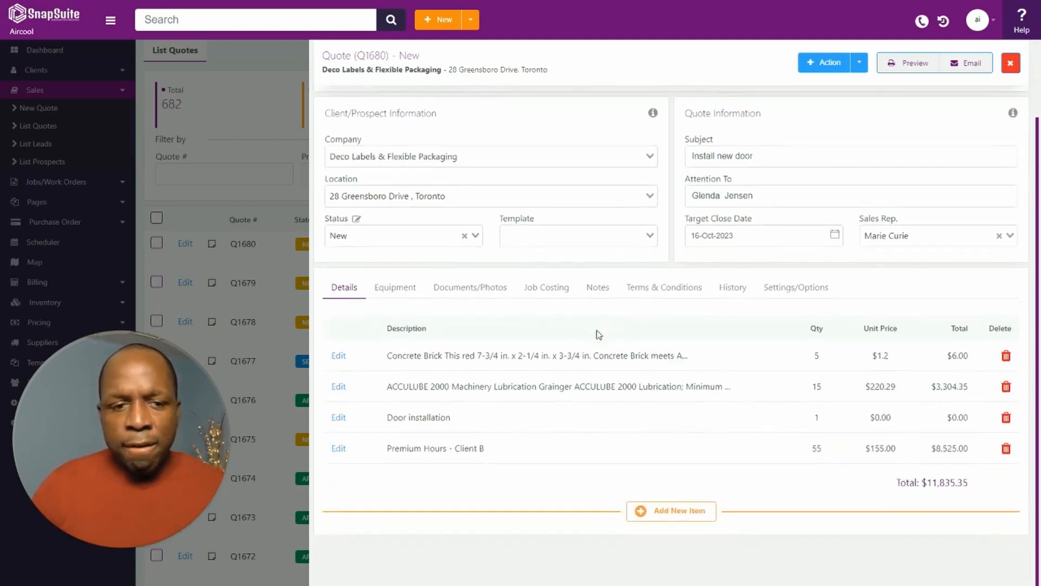
pyautogui.scroll(2, 598, 331)
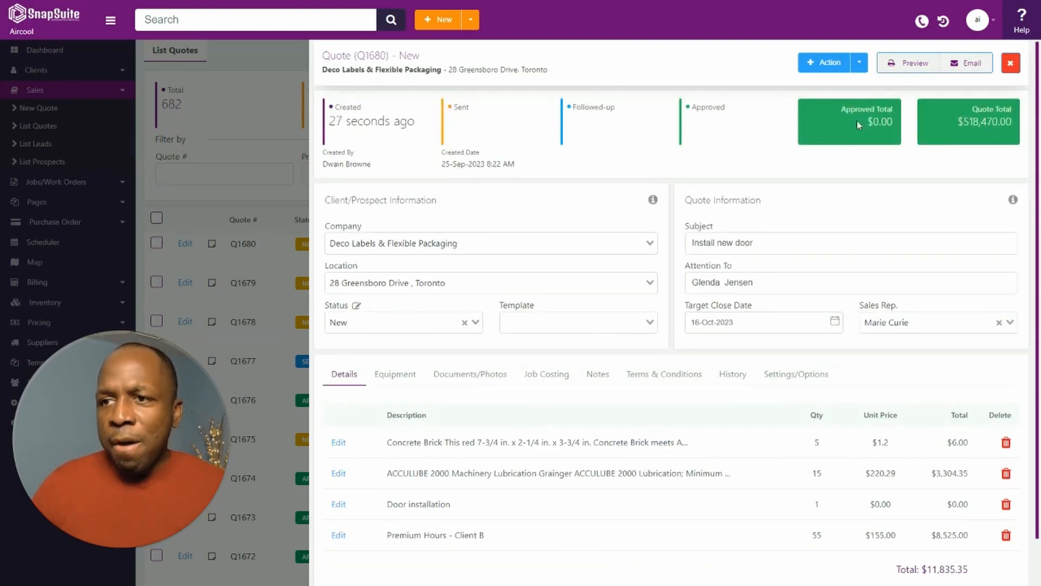
# Step: Preview the quote as a PDF and examine its header, job summary, line items and totals across both pages
pyautogui.click(916, 63)
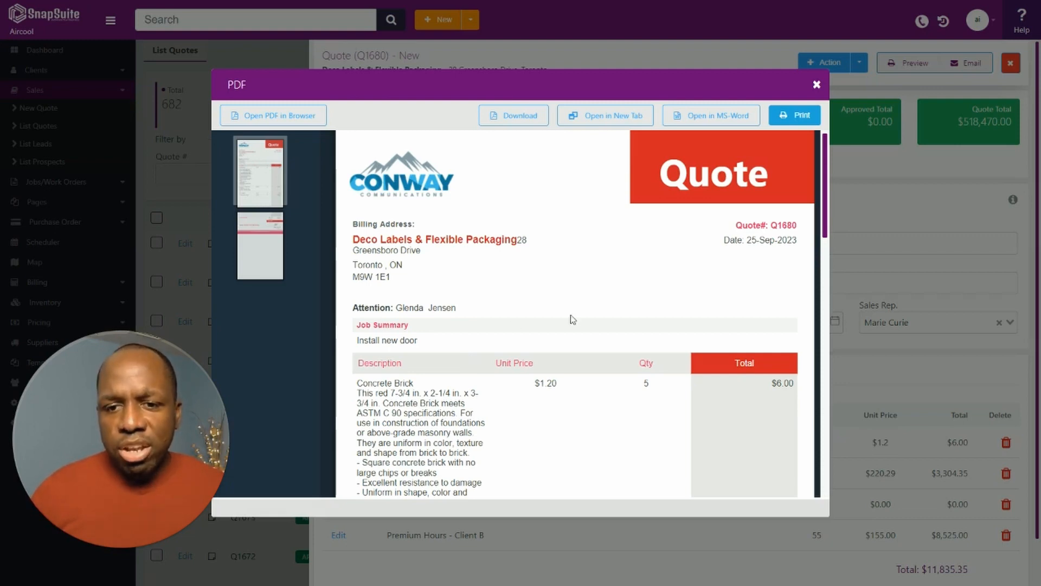
pyautogui.scroll(-10, 554, 329)
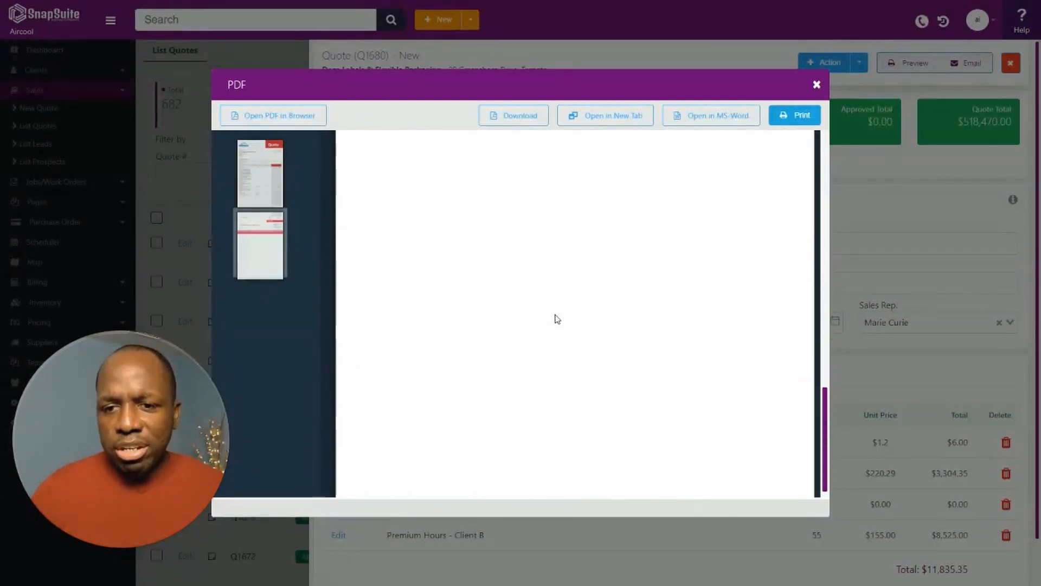
pyautogui.scroll(10, 557, 320)
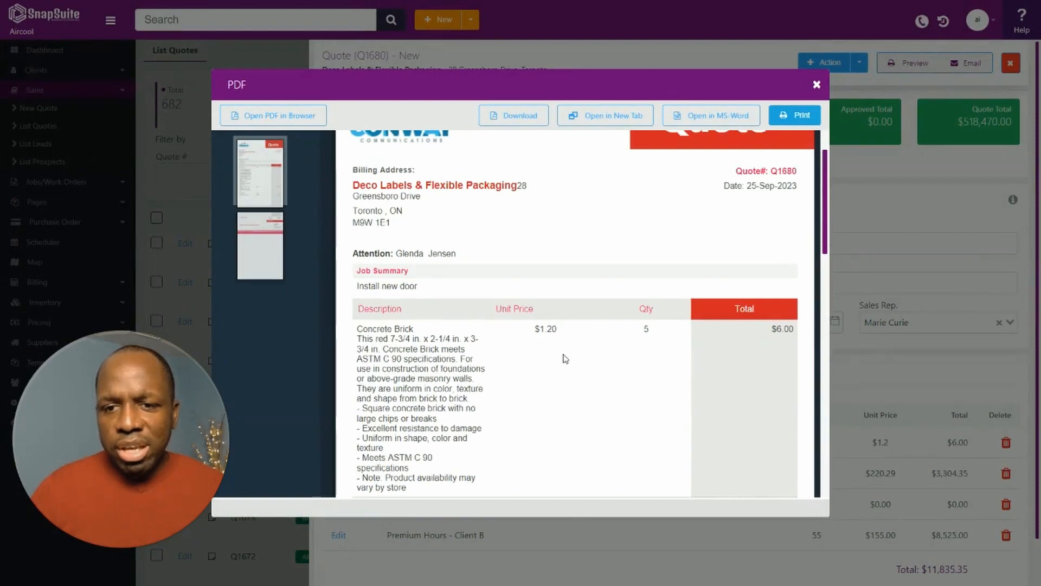
pyautogui.scroll(-3, 548, 328)
pyautogui.scroll(5, 578, 356)
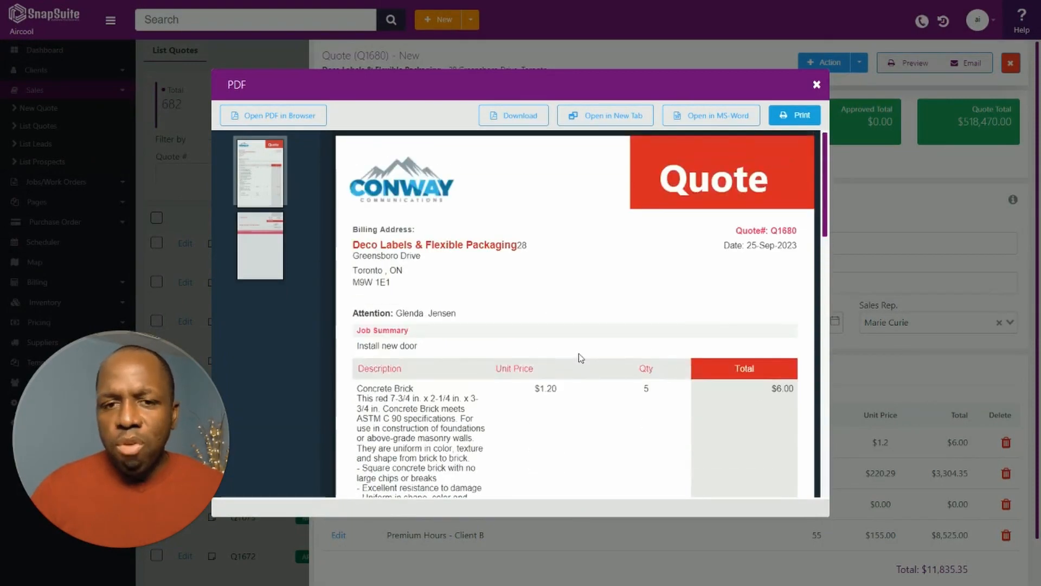
pyautogui.scroll(-10, 475, 320)
pyautogui.scroll(10, 473, 324)
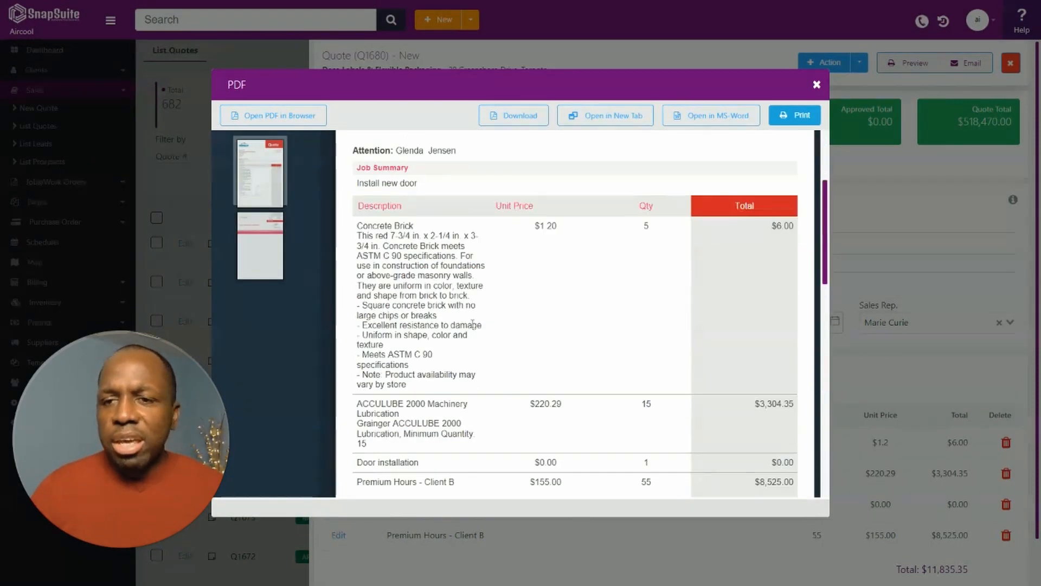
pyautogui.scroll(-4, 412, 261)
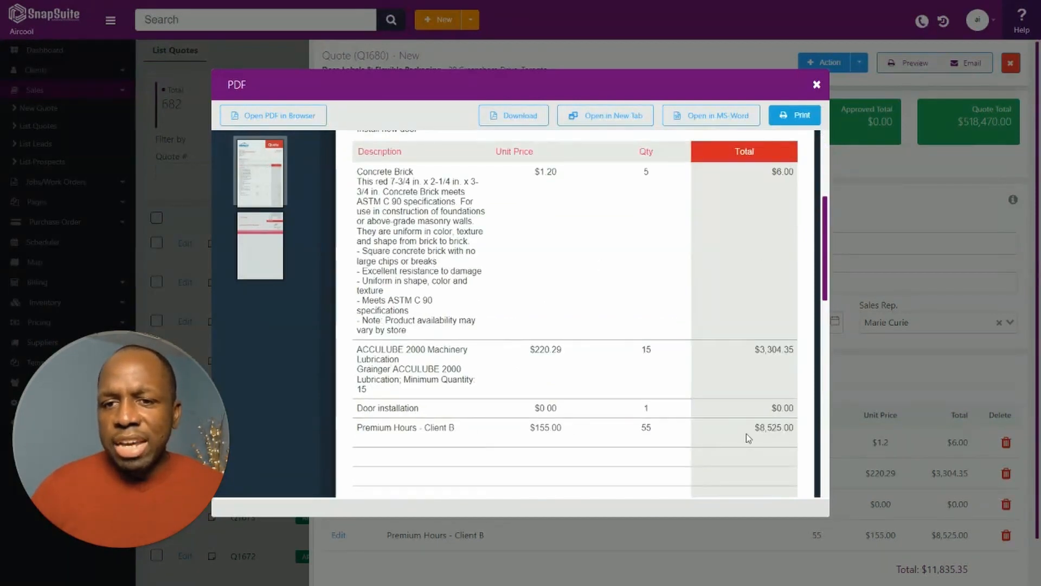
pyautogui.scroll(-5, 748, 438)
pyautogui.scroll(7, 745, 358)
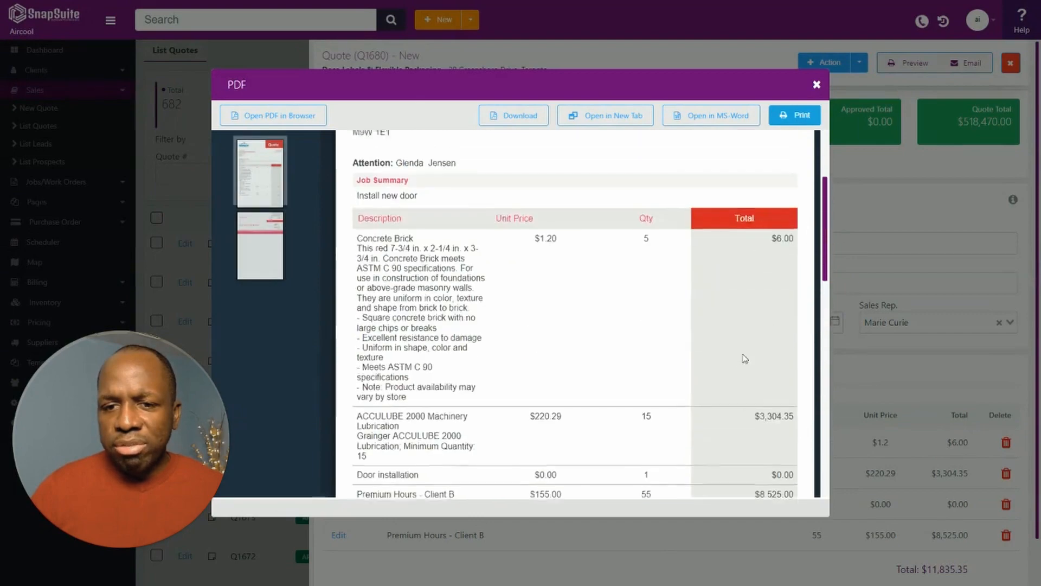
# Step: Close the PDF preview and set the quote's template to the second Standard Quote option
pyautogui.scroll(3, 745, 358)
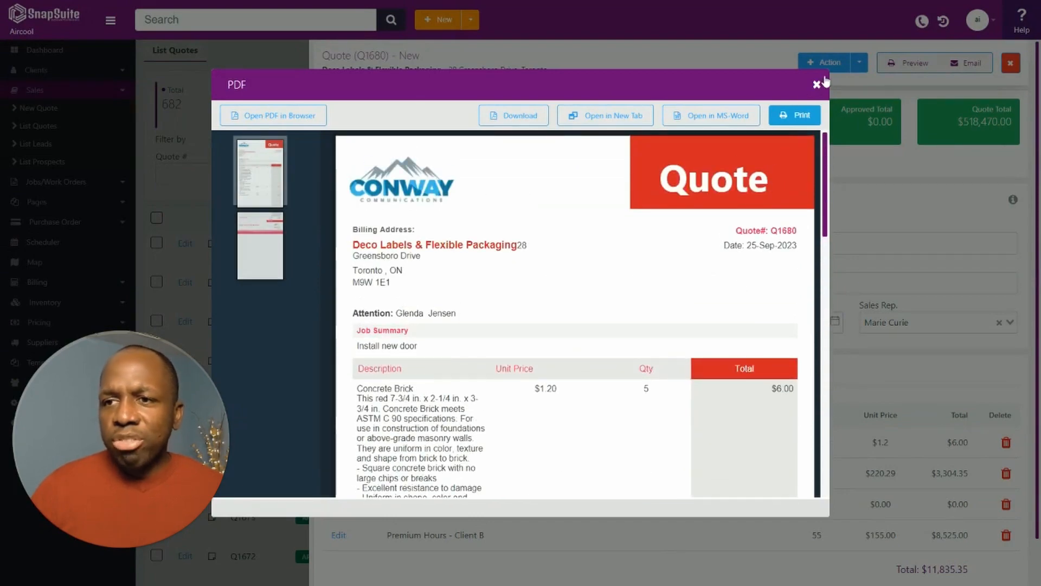
pyautogui.click(817, 84)
pyautogui.click(634, 322)
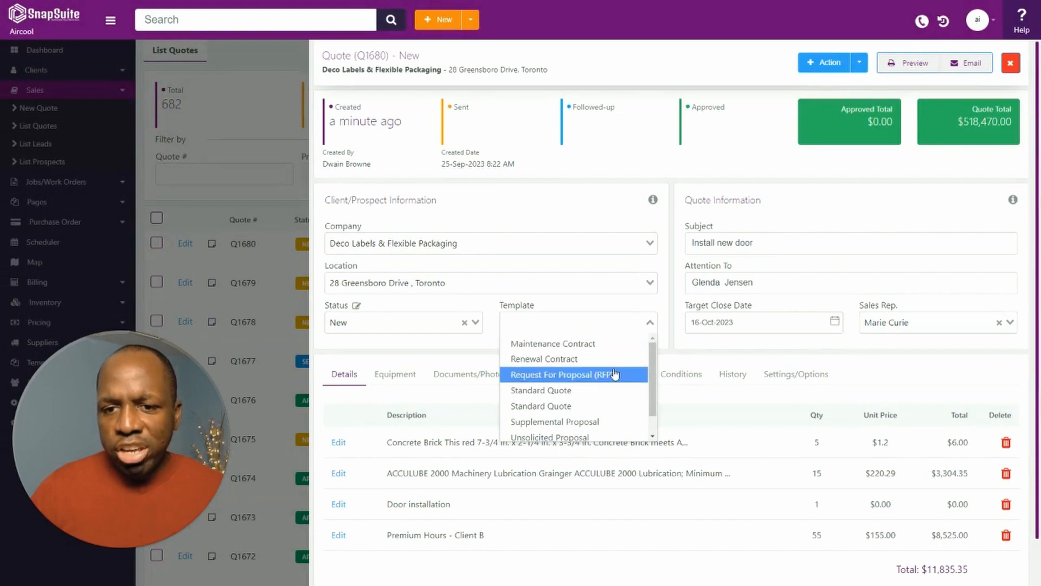
pyautogui.scroll(-1, 602, 358)
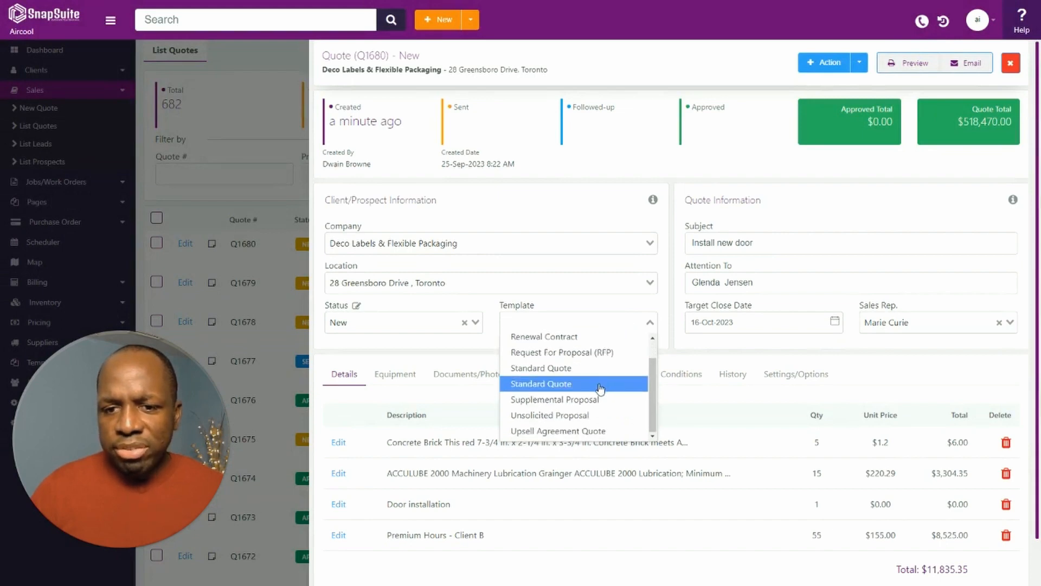
pyautogui.click(593, 387)
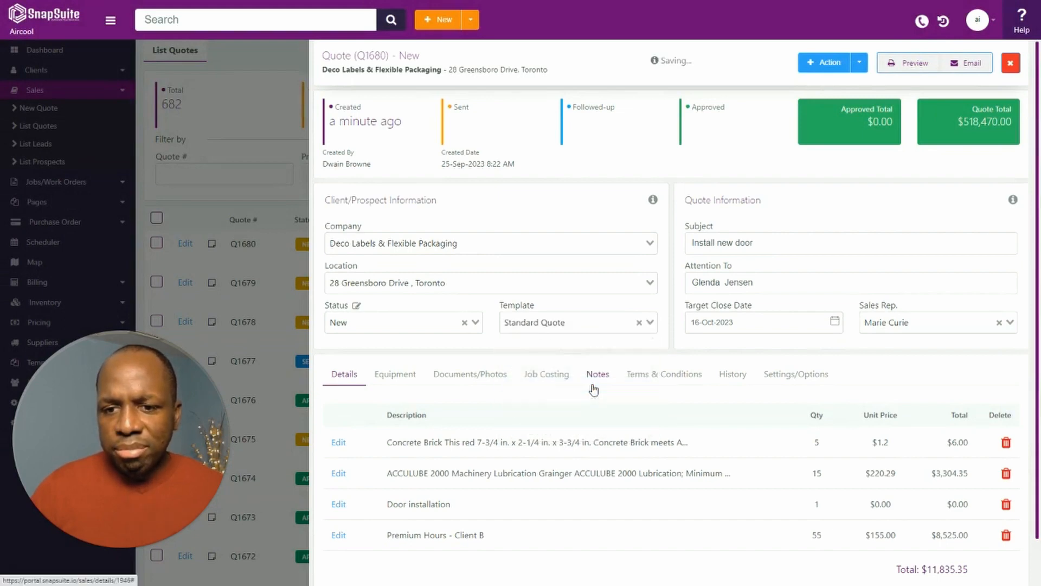
# Step: Preview the quote as a PDF with the new template, examine its cover letter, item photos, scope and terms, and close it
pyautogui.click(904, 66)
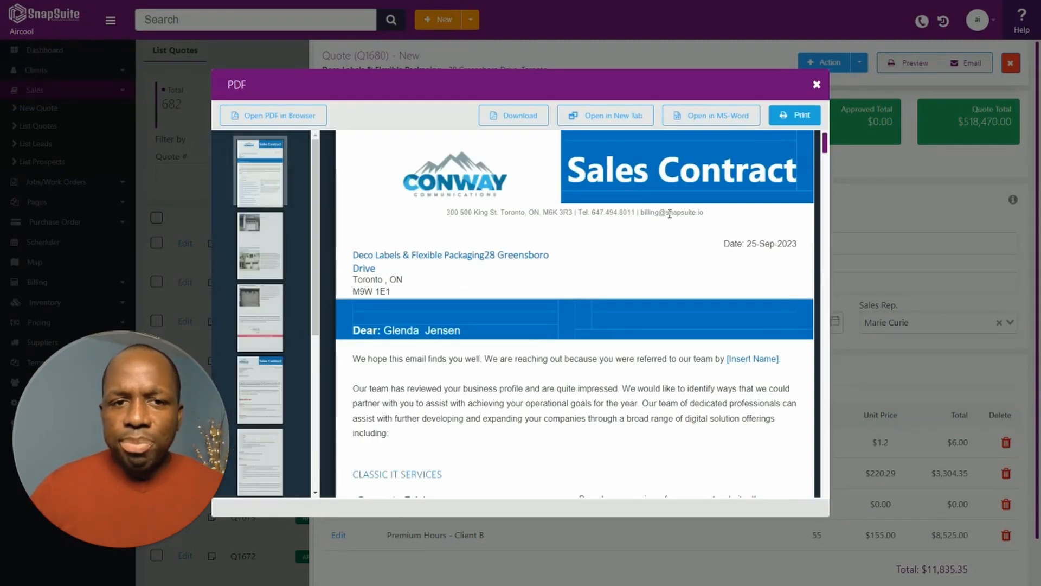
pyautogui.scroll(-4, 287, 238)
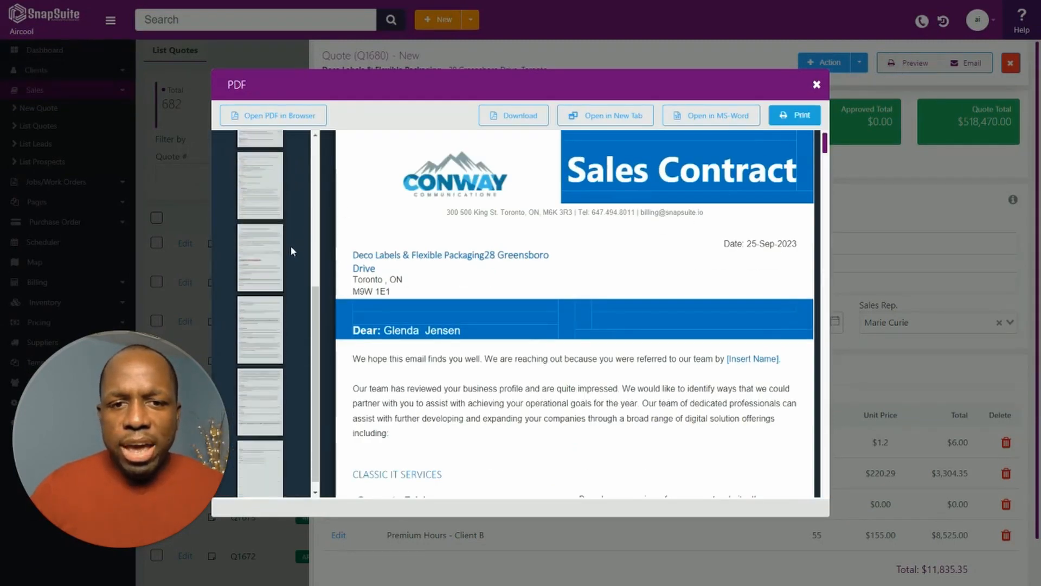
pyautogui.scroll(-15, 434, 238)
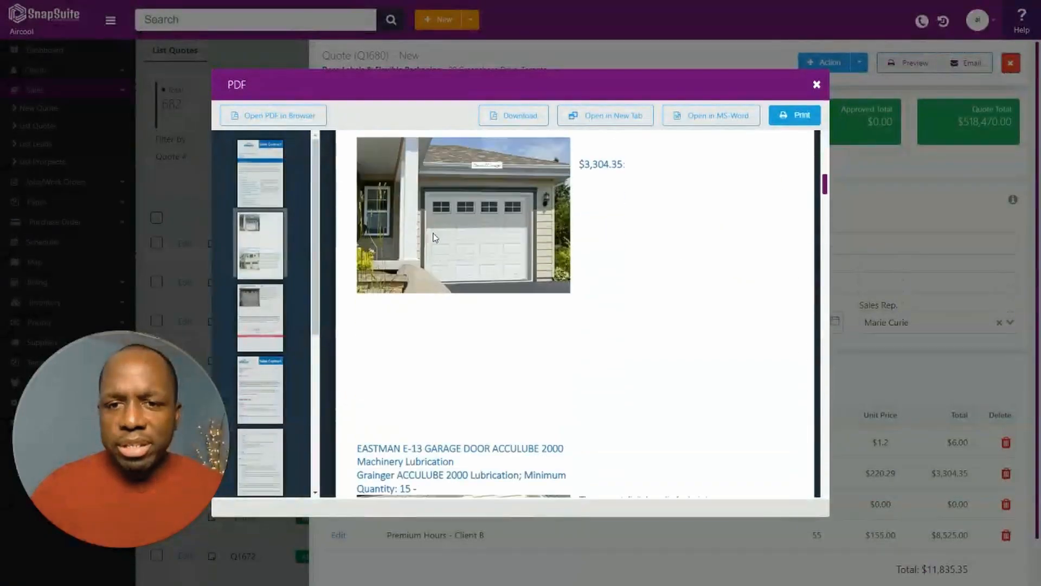
pyautogui.scroll(-20, 434, 239)
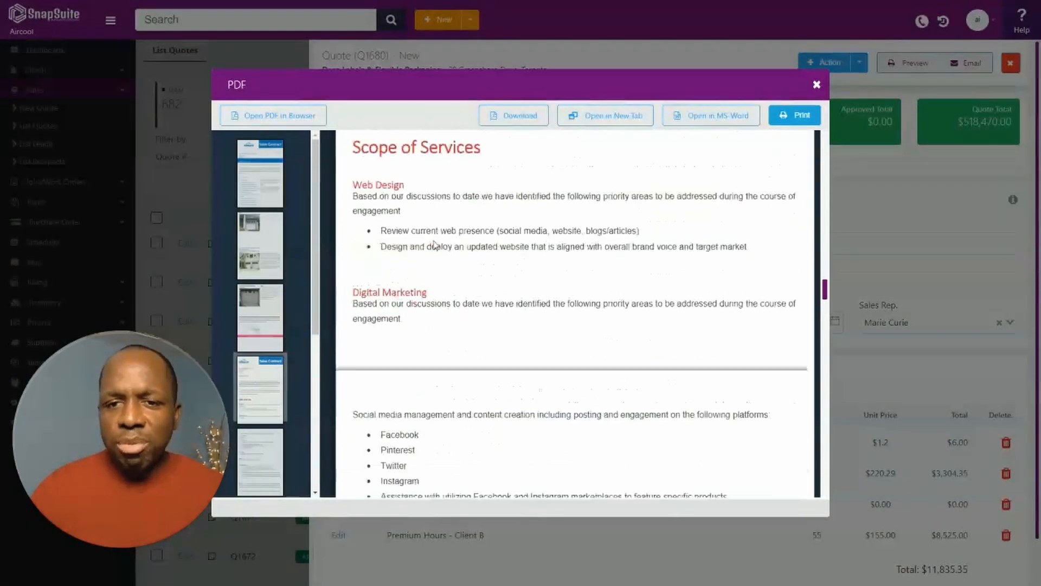
pyautogui.scroll(-10, 440, 246)
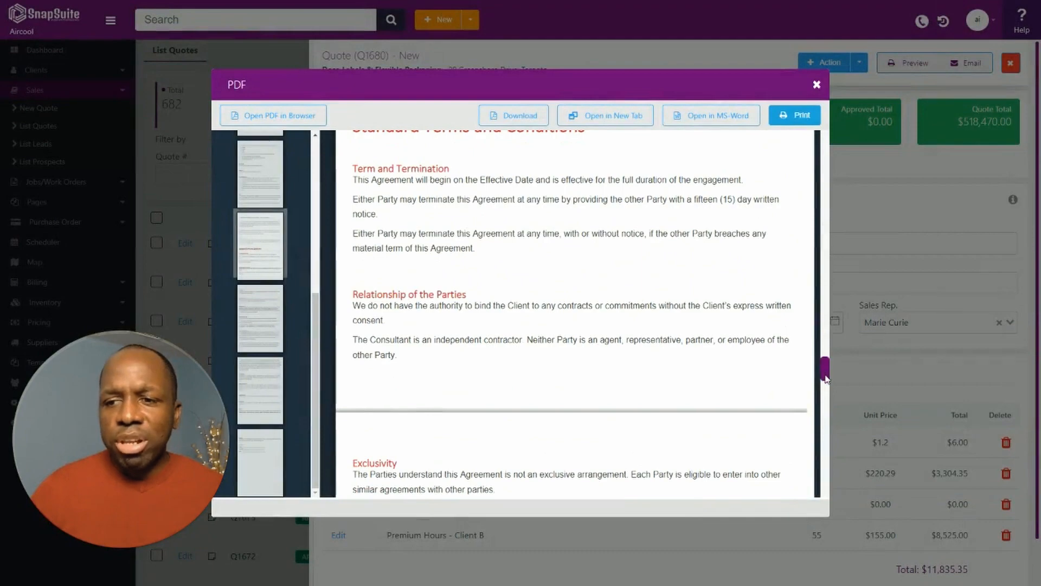
pyautogui.moveTo(824, 380); pyautogui.dragTo(824, 138)
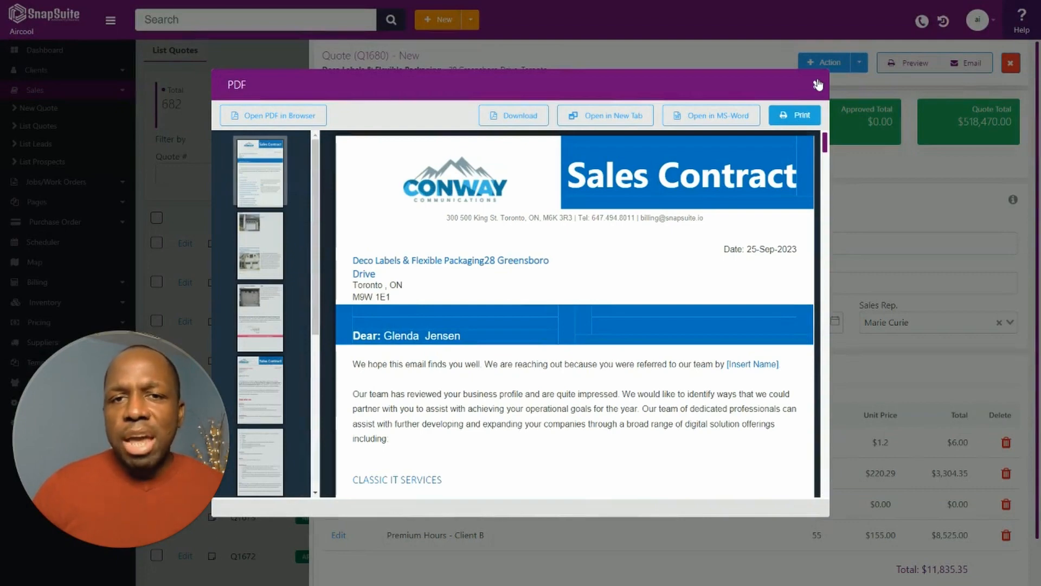
pyautogui.click(818, 84)
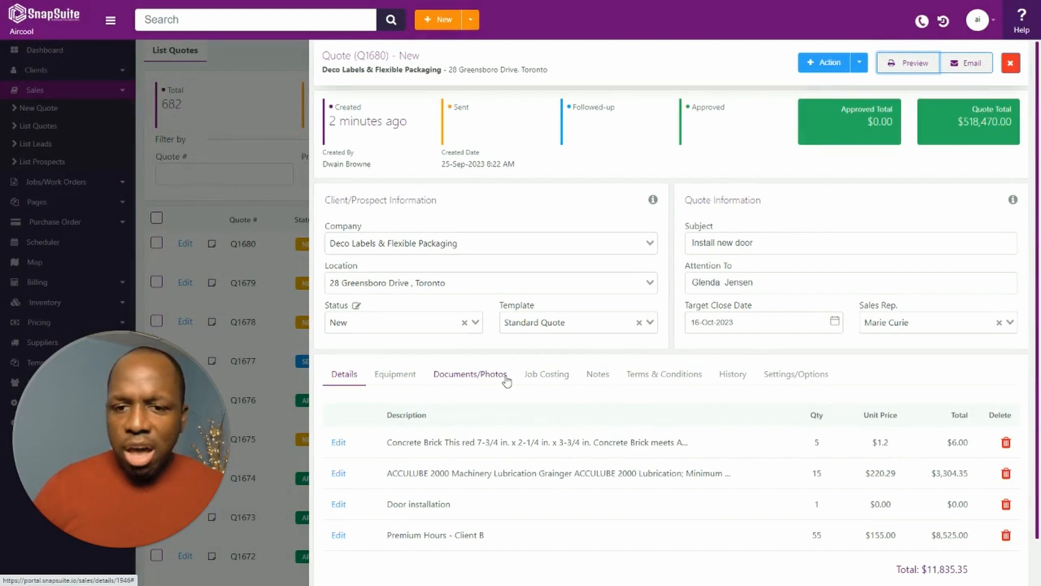
# Step: Look briefly at the quote's job costing, and check the total beneath the line items in its details
pyautogui.click(551, 378)
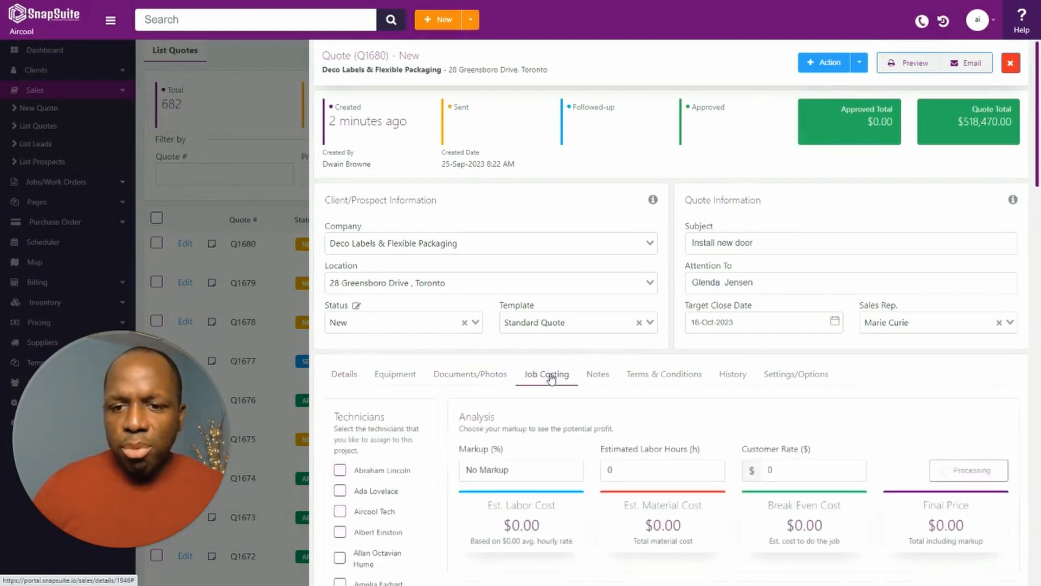
pyautogui.click(340, 379)
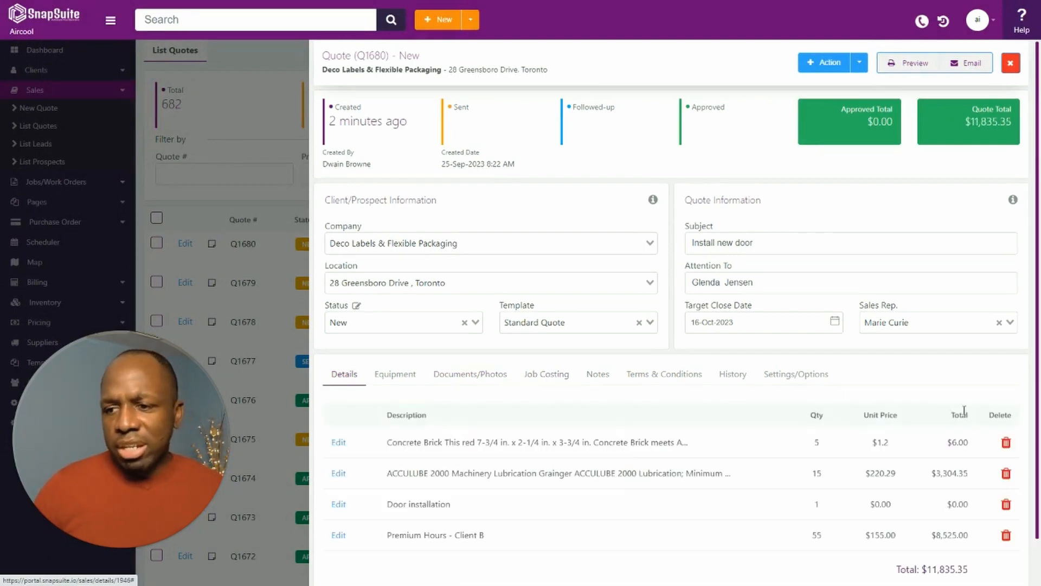
pyautogui.scroll(-2, 672, 412)
pyautogui.moveTo(926, 482); pyautogui.dragTo(965, 483)
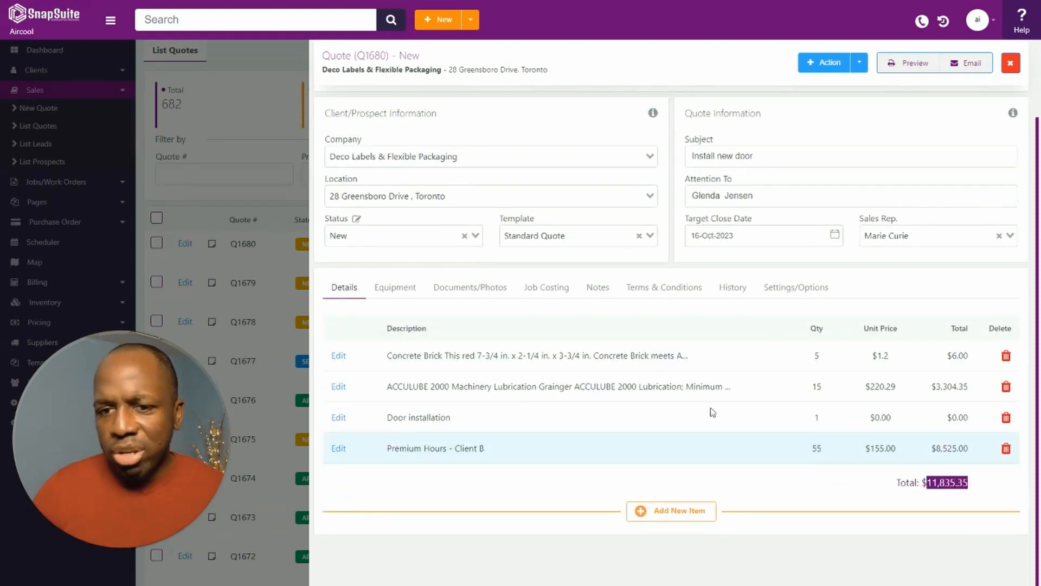
# Step: Add a new item to the quote's job costing titled "Install tiles" with a quantity of 500
pyautogui.click(545, 293)
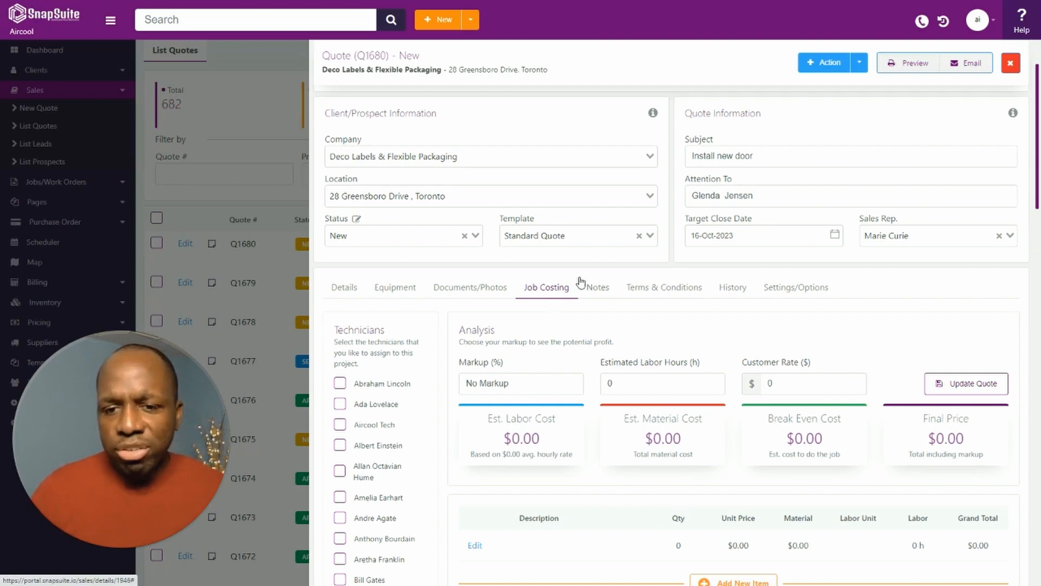
pyautogui.scroll(-2, 548, 296)
pyautogui.scroll(-2, 548, 185)
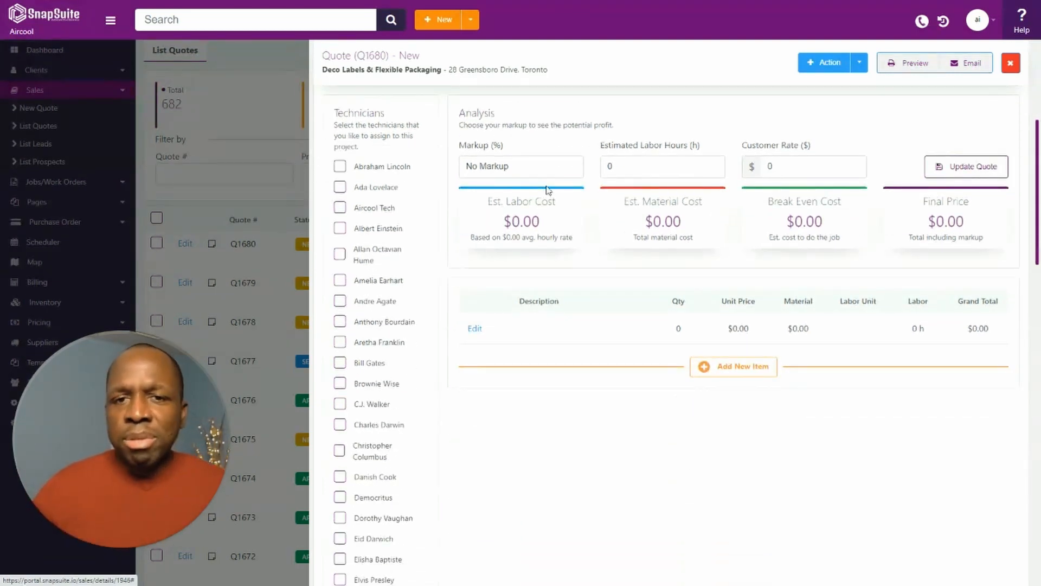
pyautogui.click(730, 367)
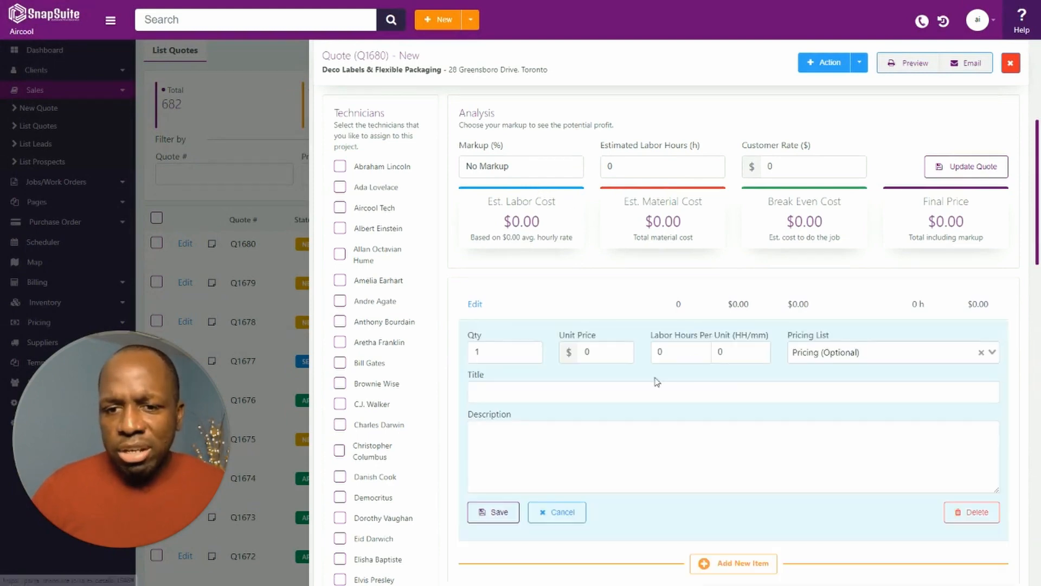
pyautogui.click(505, 353)
pyautogui.click(527, 393)
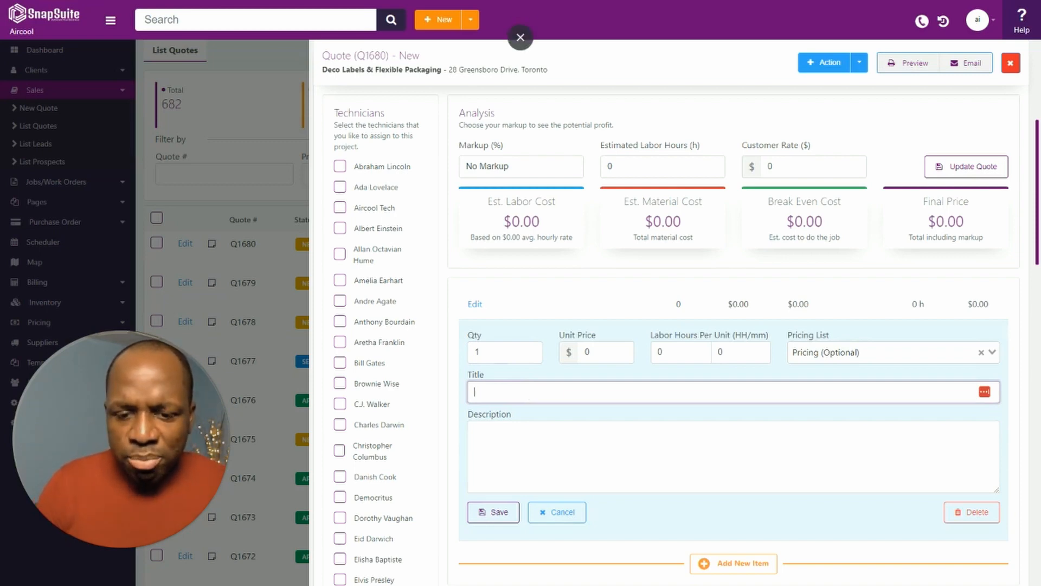
pyautogui.write('T')
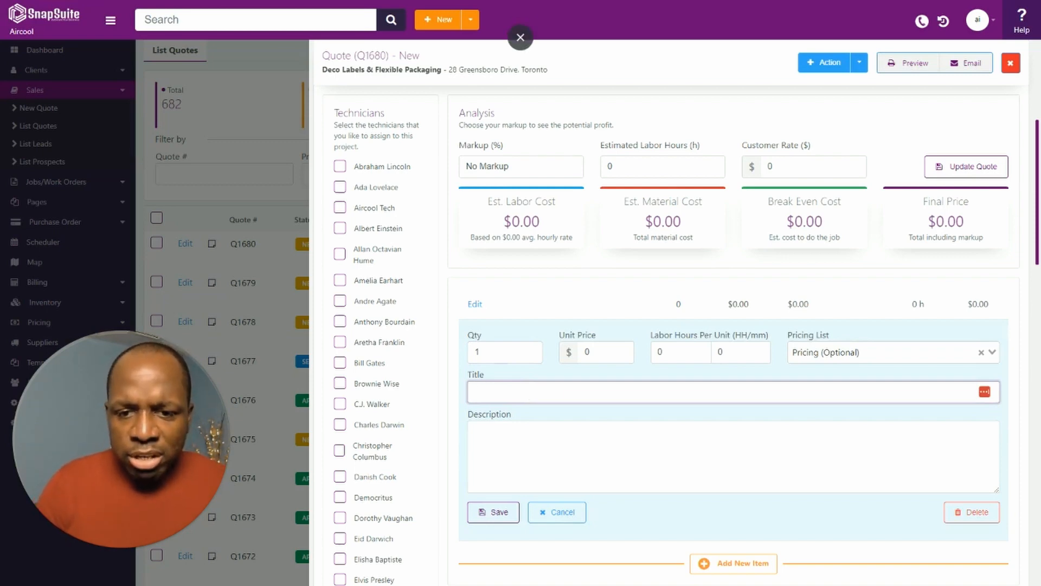
pyautogui.write('Install tiles')
pyautogui.moveTo(509, 355); pyautogui.dragTo(253, 358)
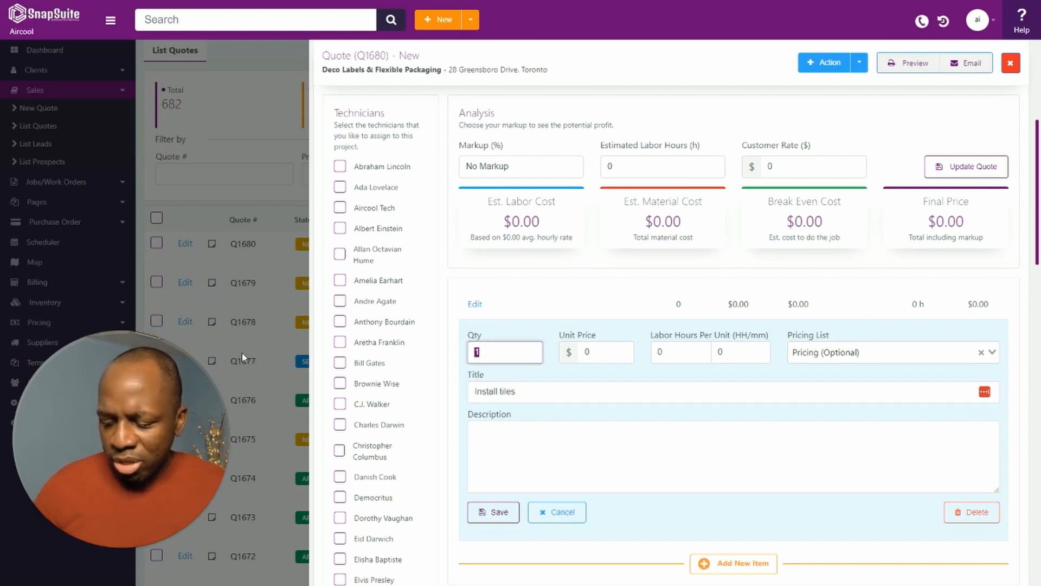
pyautogui.write('500')
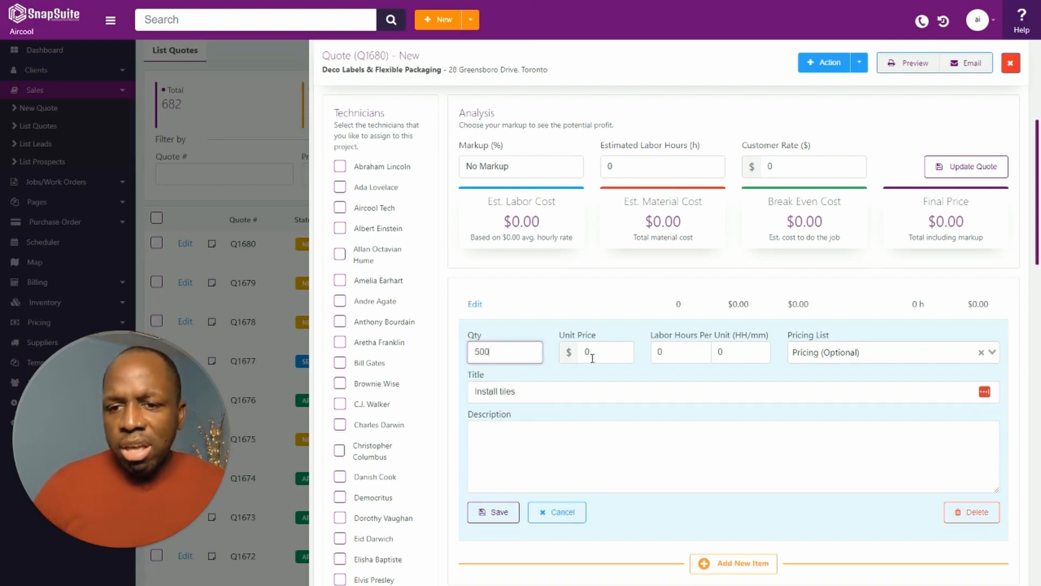
# Step: Set the unit price of the Install tiles item to $1.40
pyautogui.click(595, 353)
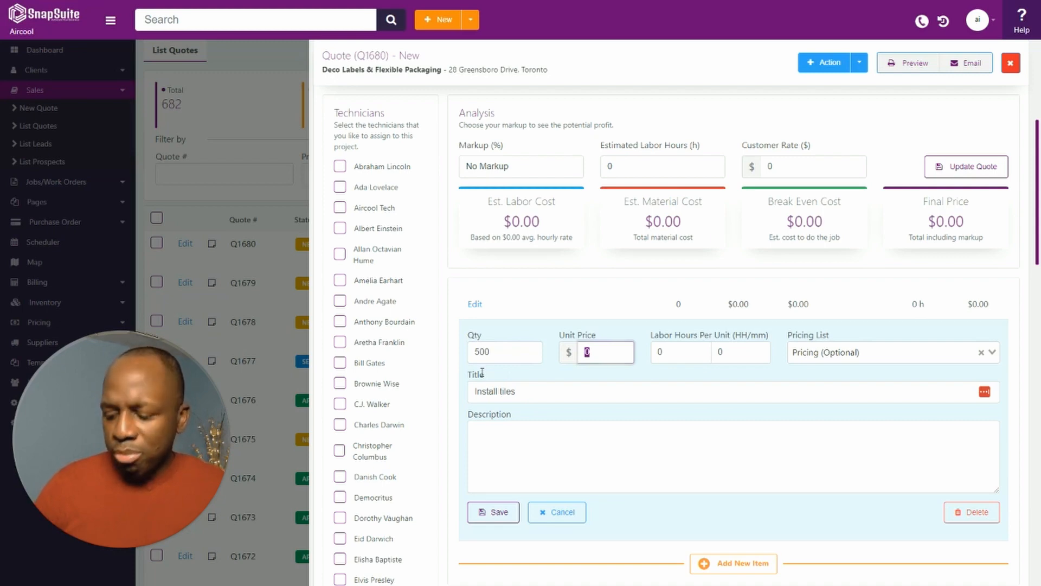
pyautogui.press('BackSpace')
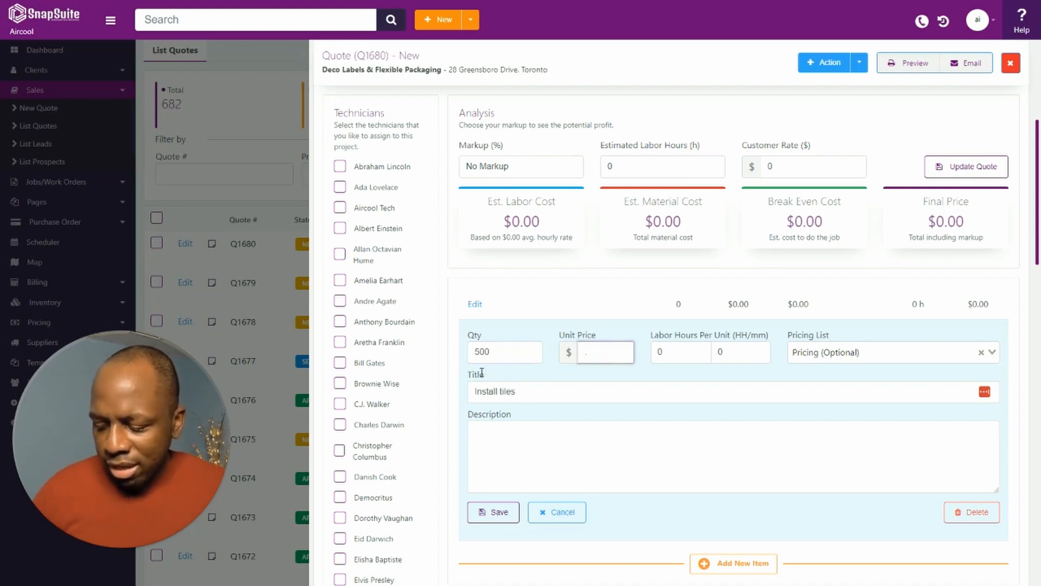
pyautogui.write('.40')
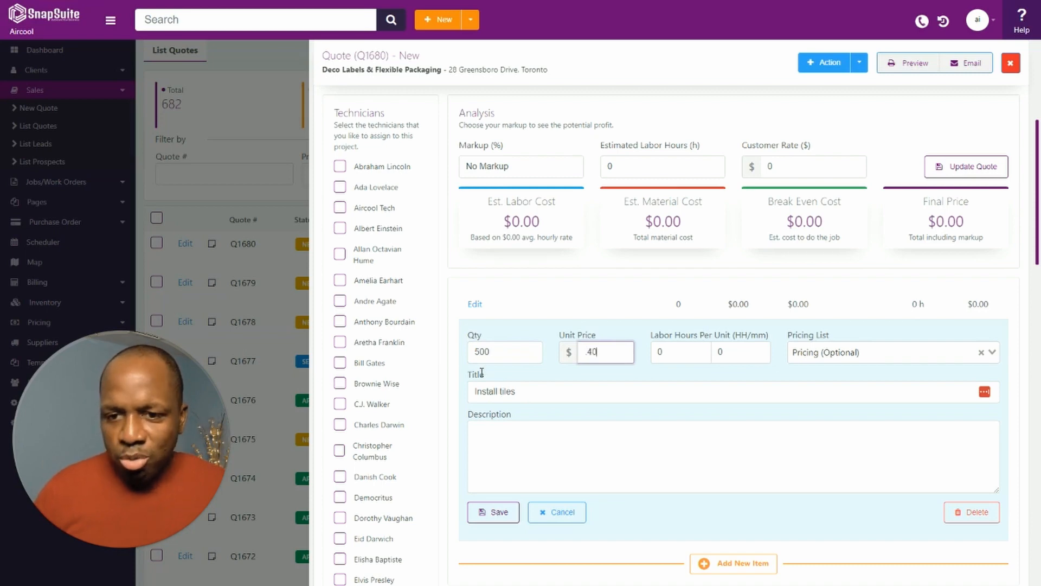
pyautogui.click(618, 328)
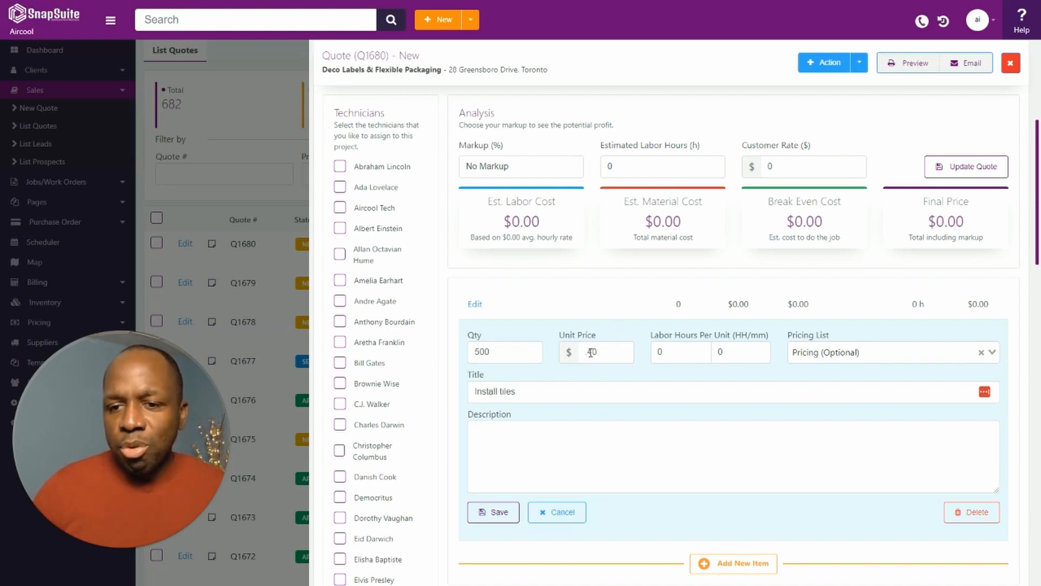
pyautogui.moveTo(587, 352); pyautogui.dragTo(629, 352)
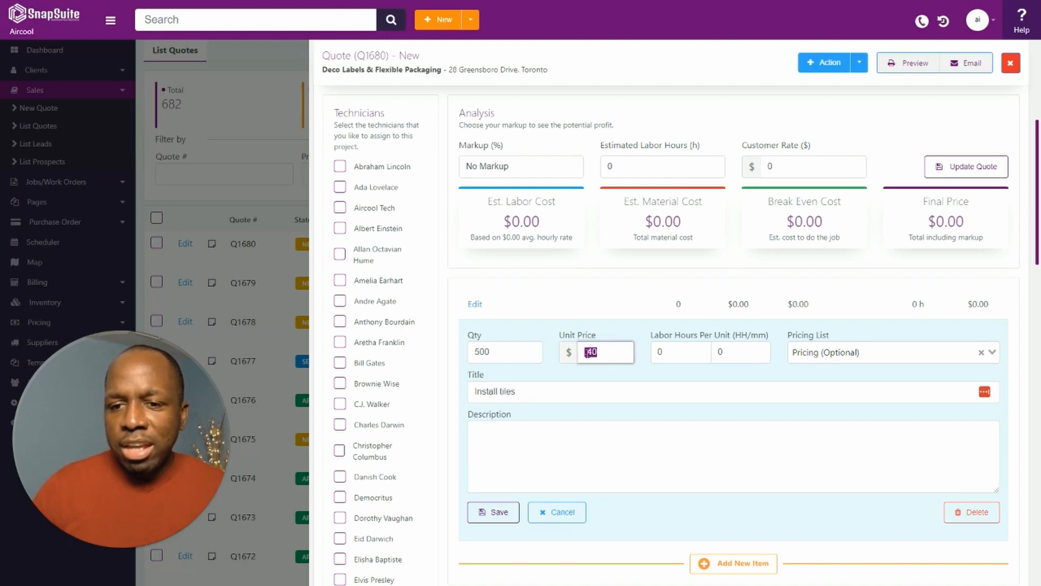
pyautogui.click(589, 352)
pyautogui.write('1')
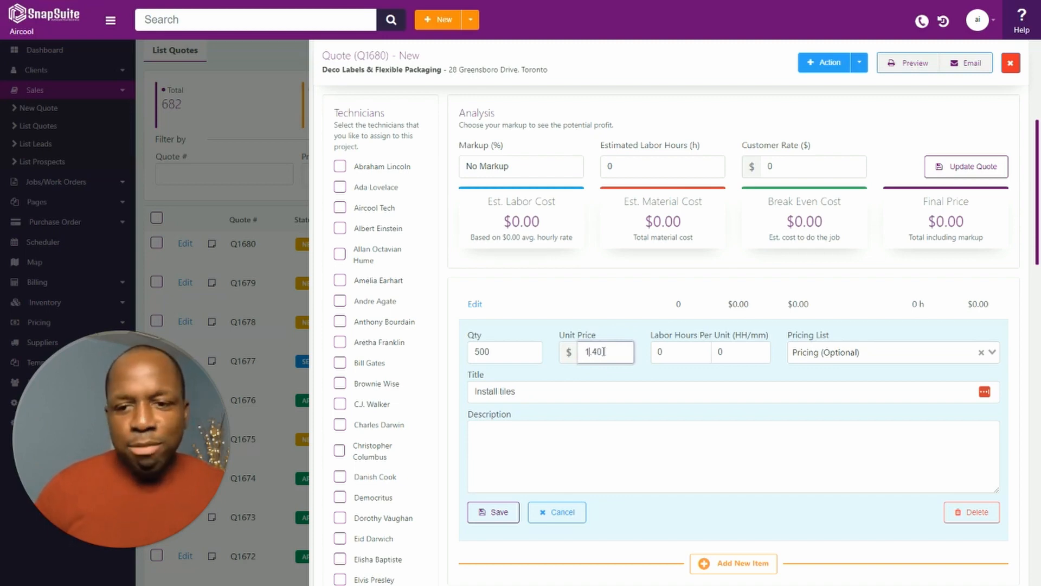
# Step: Set the labor time of the Install tiles item to 5 minutes per unit and save the item
pyautogui.click(682, 353)
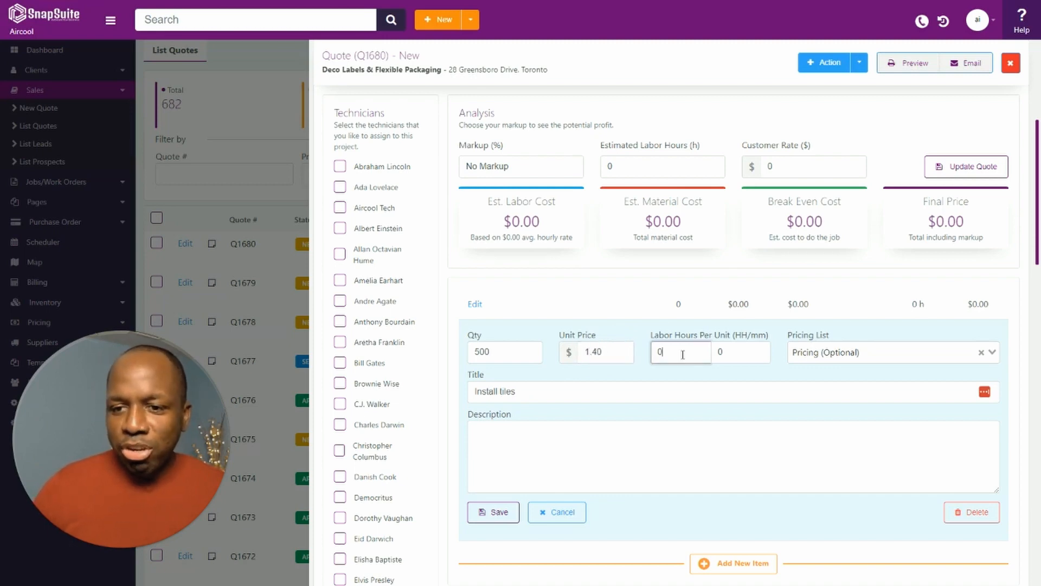
pyautogui.click(718, 352)
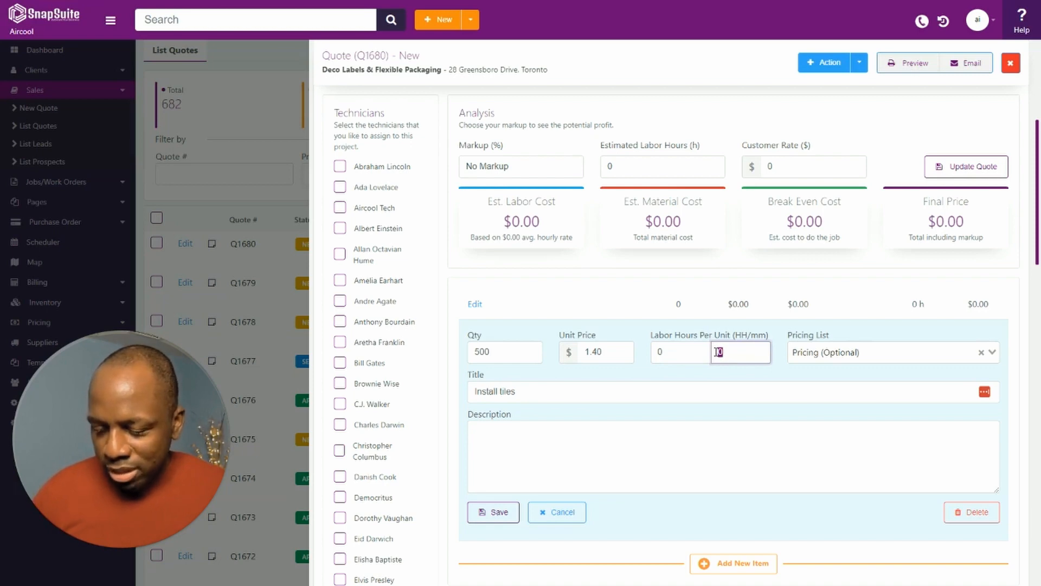
pyautogui.click(722, 379)
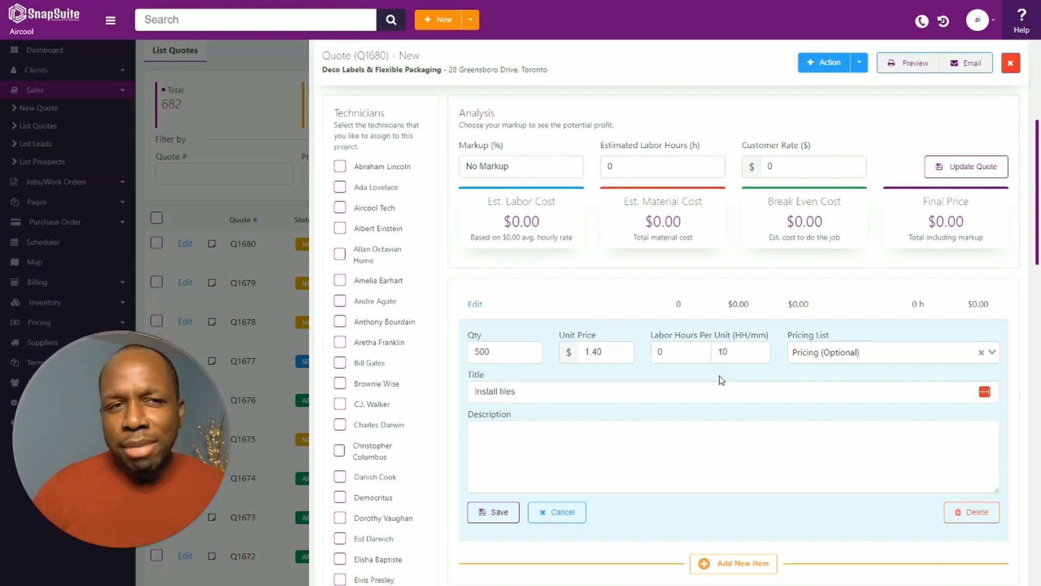
pyautogui.doubleClick(733, 352)
pyautogui.write('5')
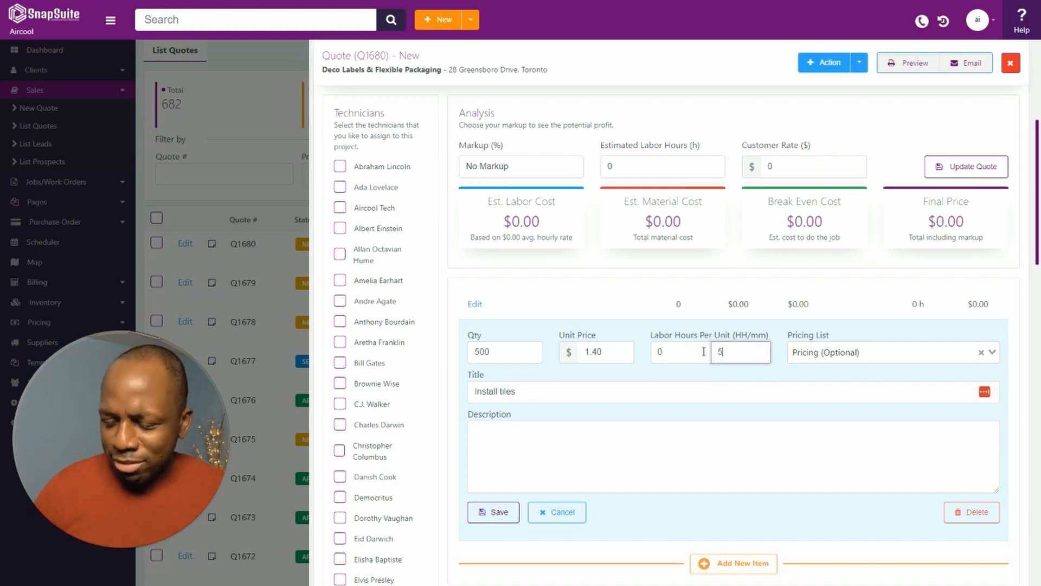
pyautogui.click(703, 378)
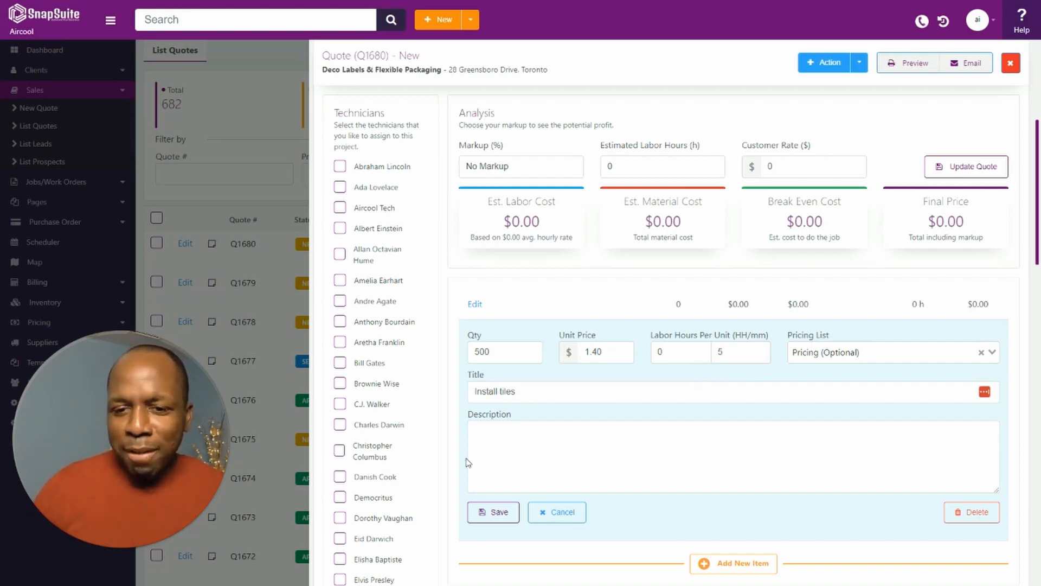
pyautogui.click(498, 515)
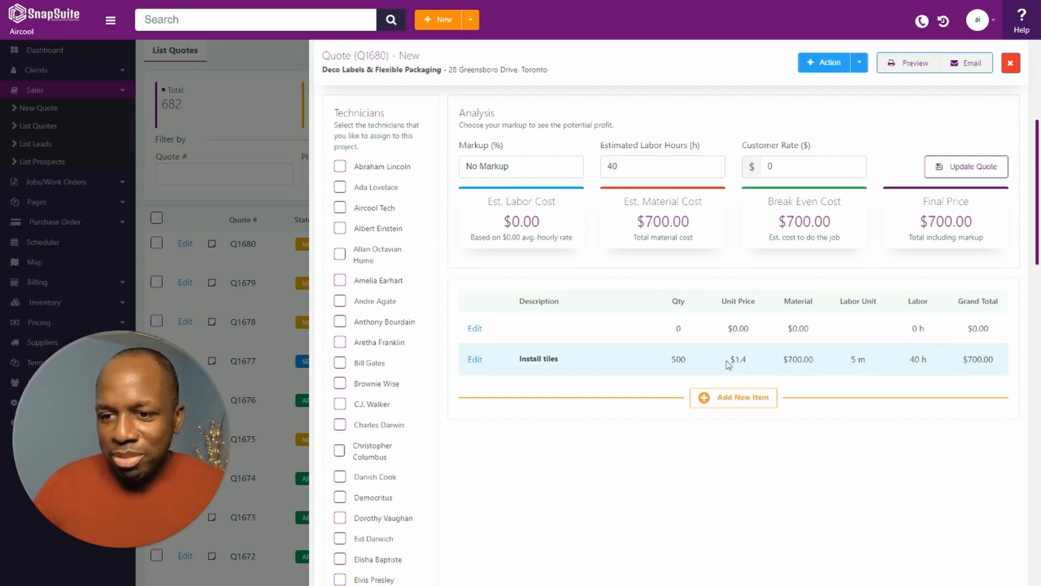
# Step: Review the quantity, unit price, labor unit, labor hours and grand total of the Install tiles item in the job costing
pyautogui.doubleClick(678, 359)
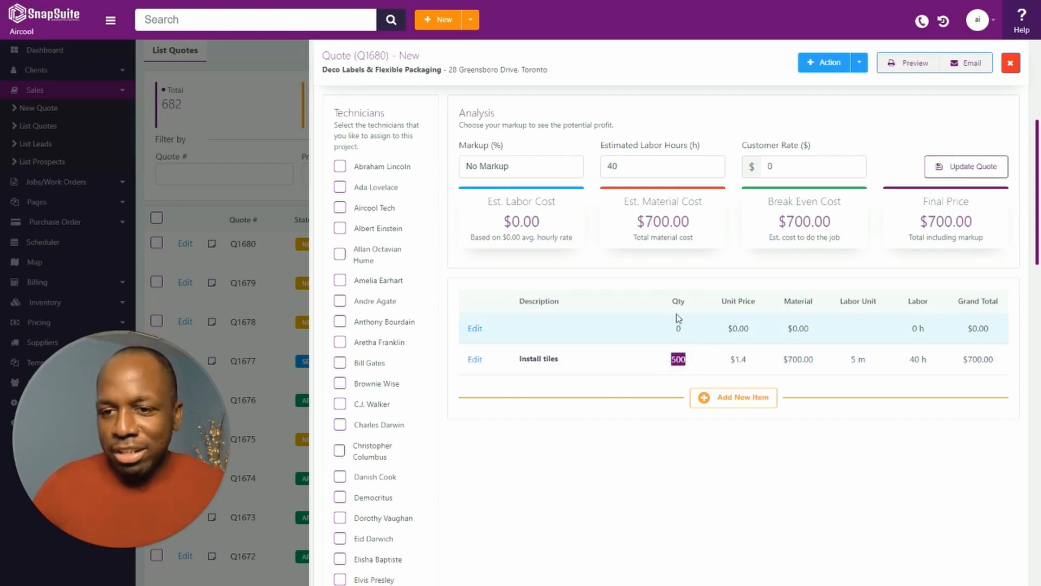
pyautogui.doubleClick(741, 359)
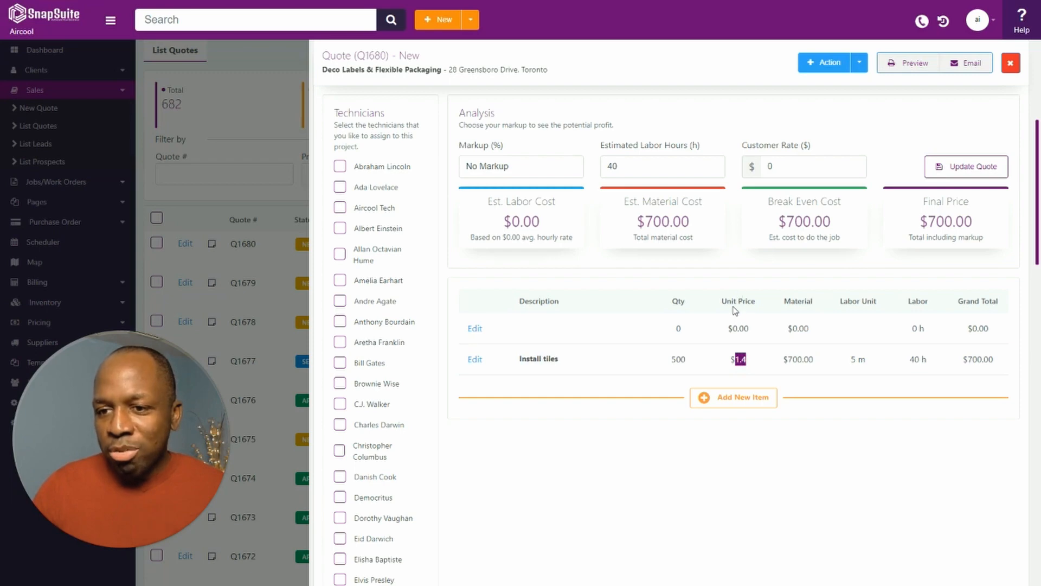
pyautogui.moveTo(784, 361); pyautogui.dragTo(870, 365)
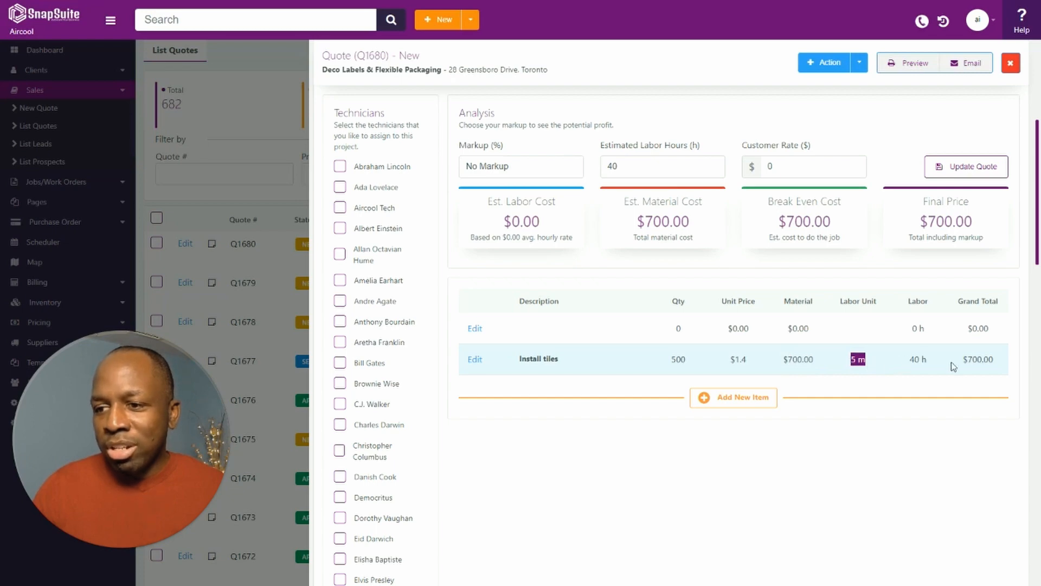
pyautogui.moveTo(910, 359); pyautogui.dragTo(936, 361)
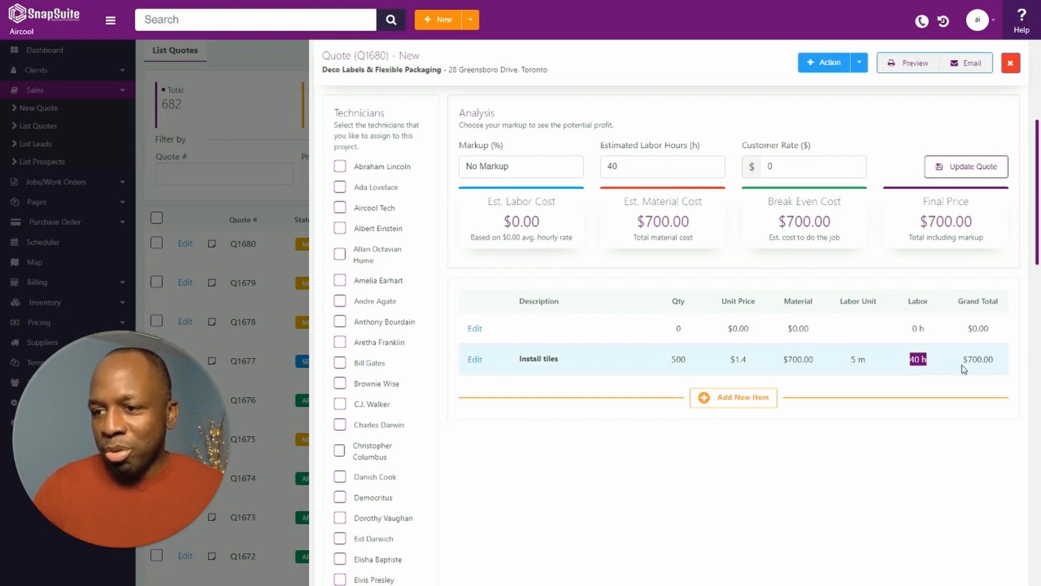
pyautogui.moveTo(968, 360); pyautogui.dragTo(990, 362)
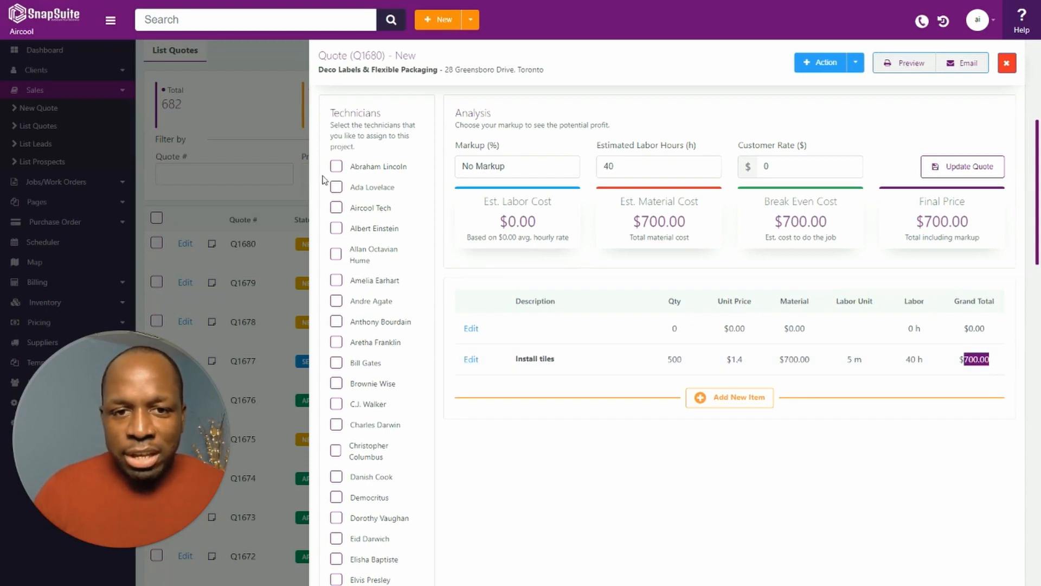
# Step: Assign the first listed technician to the job costing and check the average hourly rate behind the estimated labor cost
pyautogui.click(336, 166)
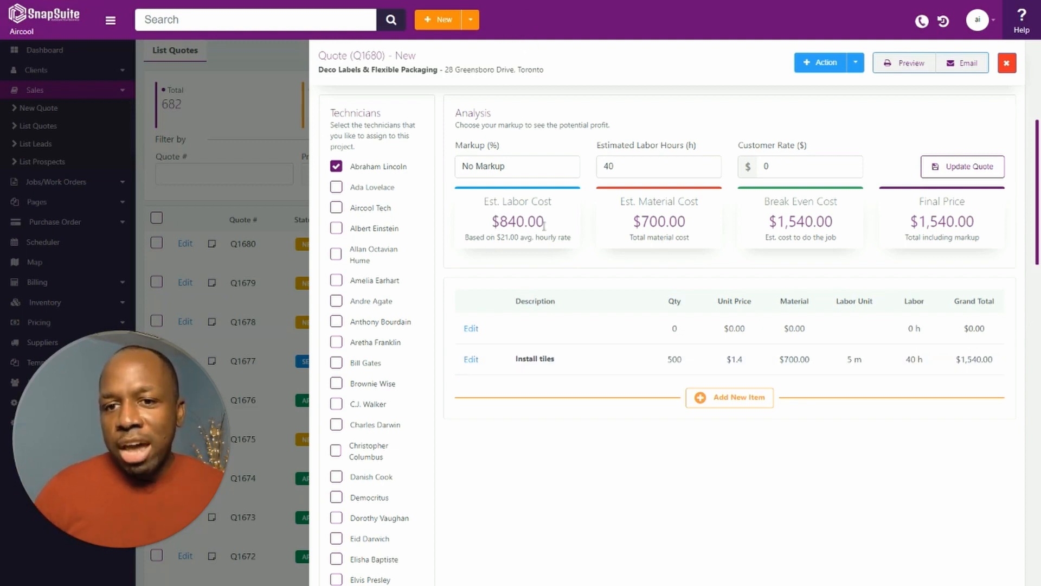
pyautogui.moveTo(498, 237); pyautogui.dragTo(521, 241)
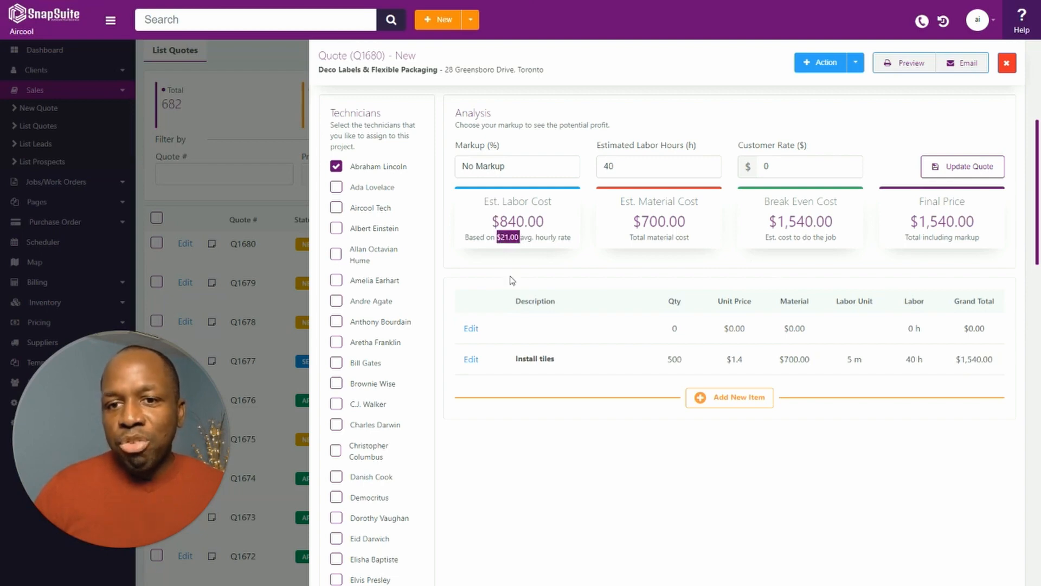
pyautogui.click(519, 405)
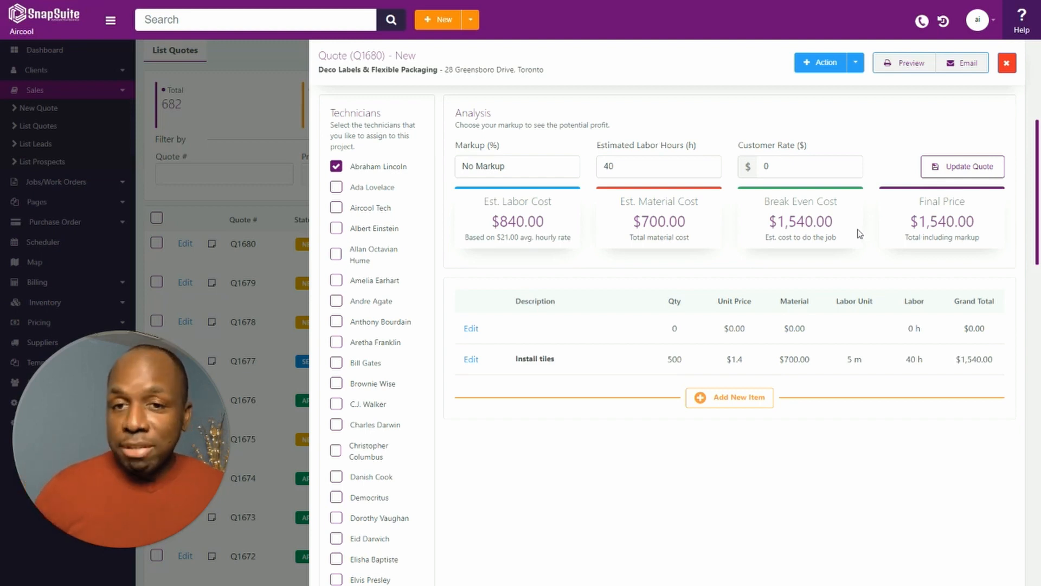
# Step: Set the job costing markup to 30% and update the quote with the calculated price
pyautogui.click(513, 165)
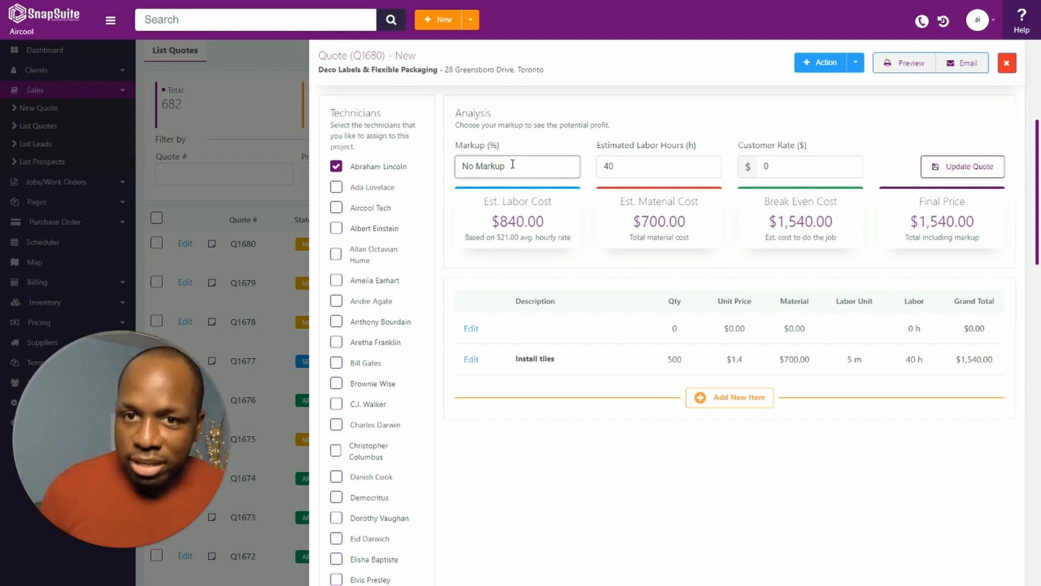
pyautogui.moveTo(512, 164); pyautogui.dragTo(297, 162)
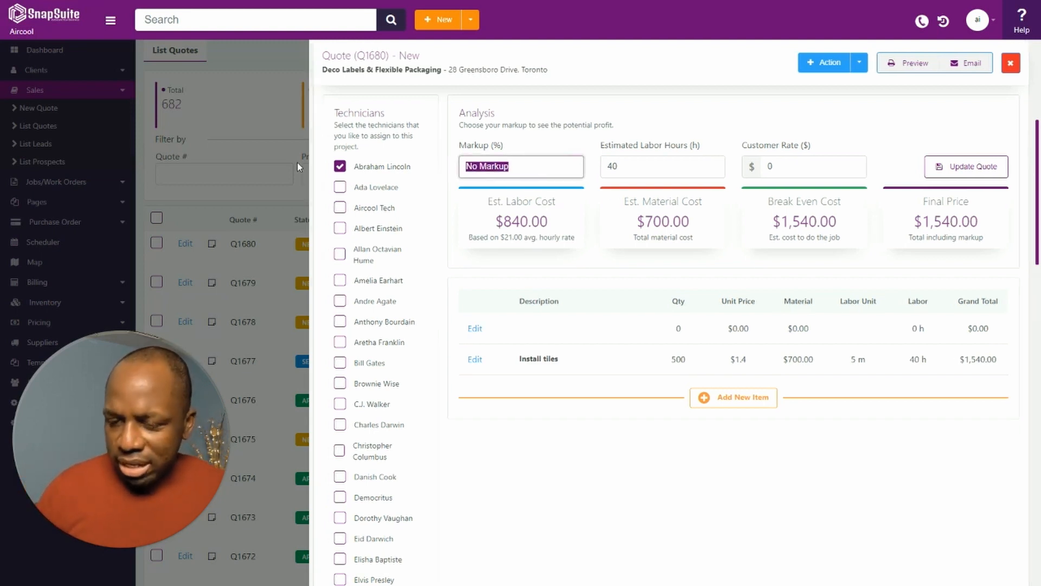
pyautogui.write('30')
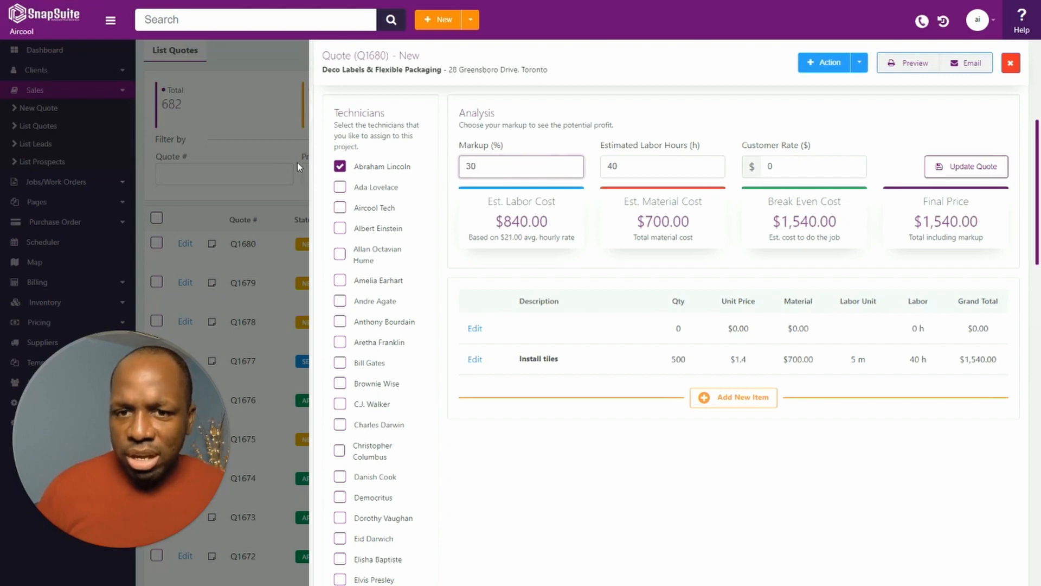
pyautogui.click(453, 266)
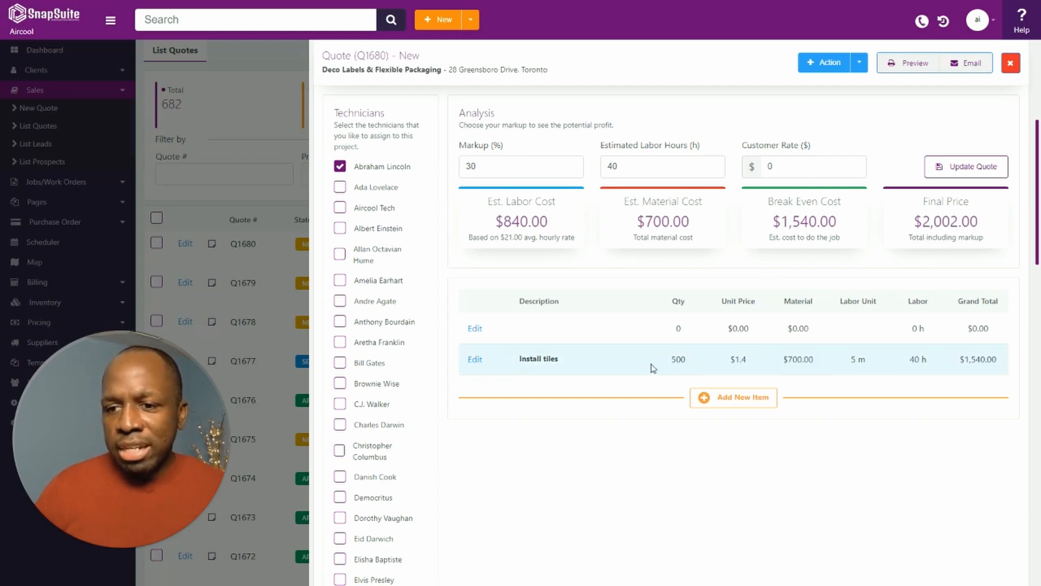
pyautogui.click(968, 166)
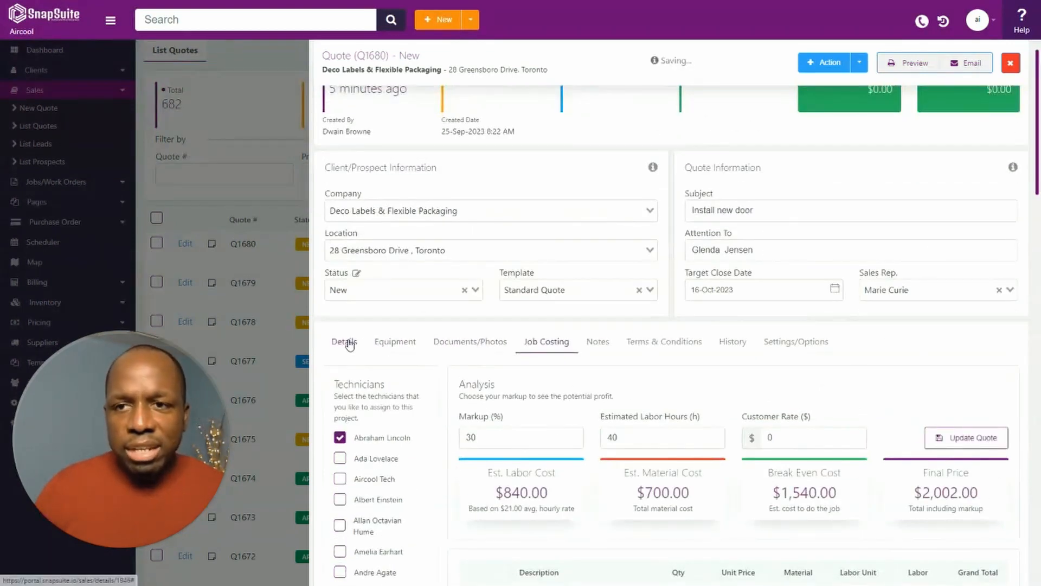
# Step: Edit the Install tiles line item in the quote details: remove "null" from its description, title it "Tiles" and save it
pyautogui.click(346, 341)
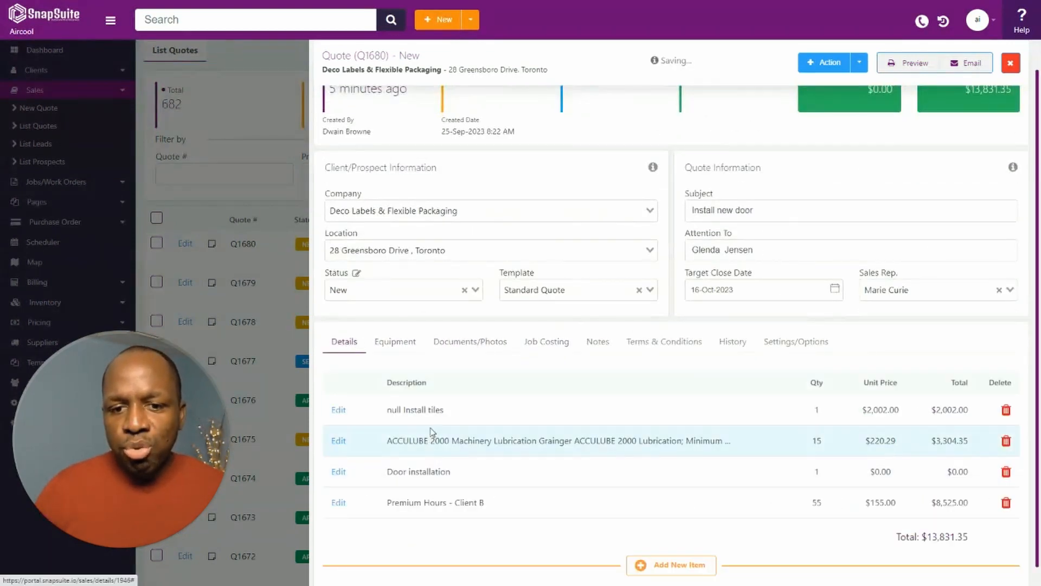
pyautogui.click(339, 411)
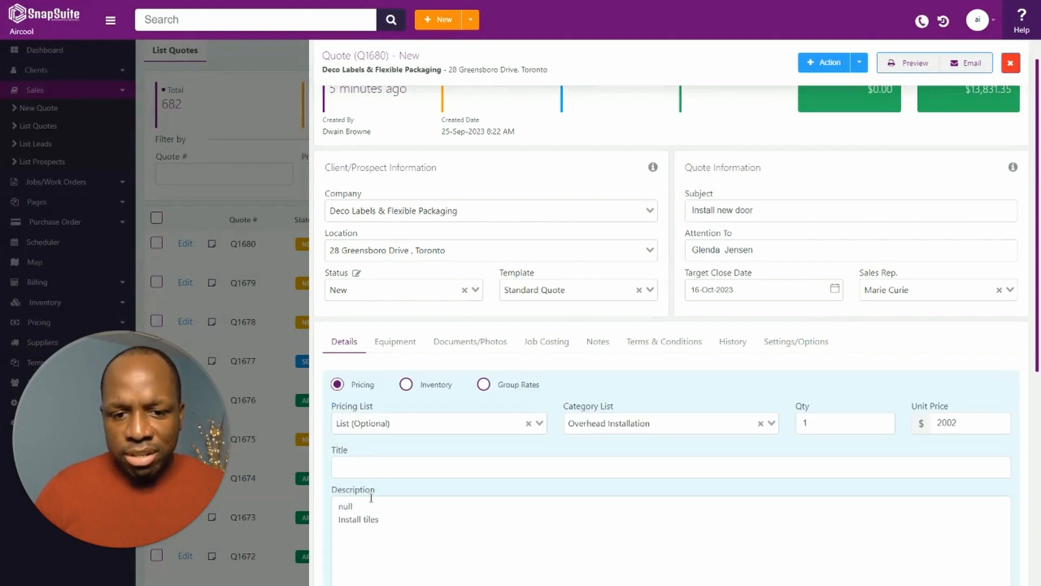
pyautogui.moveTo(360, 506); pyautogui.dragTo(285, 501)
pyautogui.press('BackSpace')
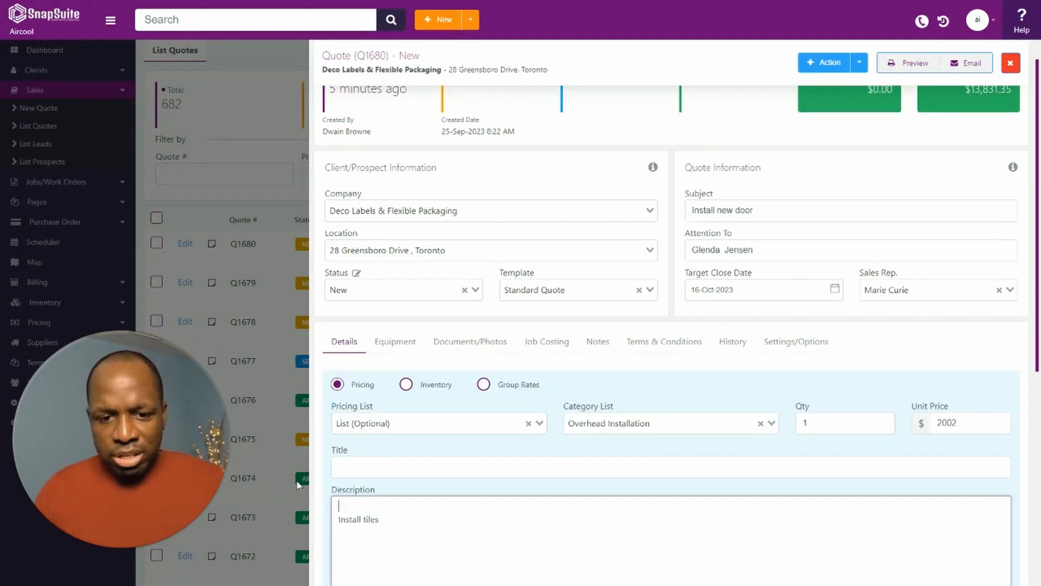
pyautogui.click(355, 467)
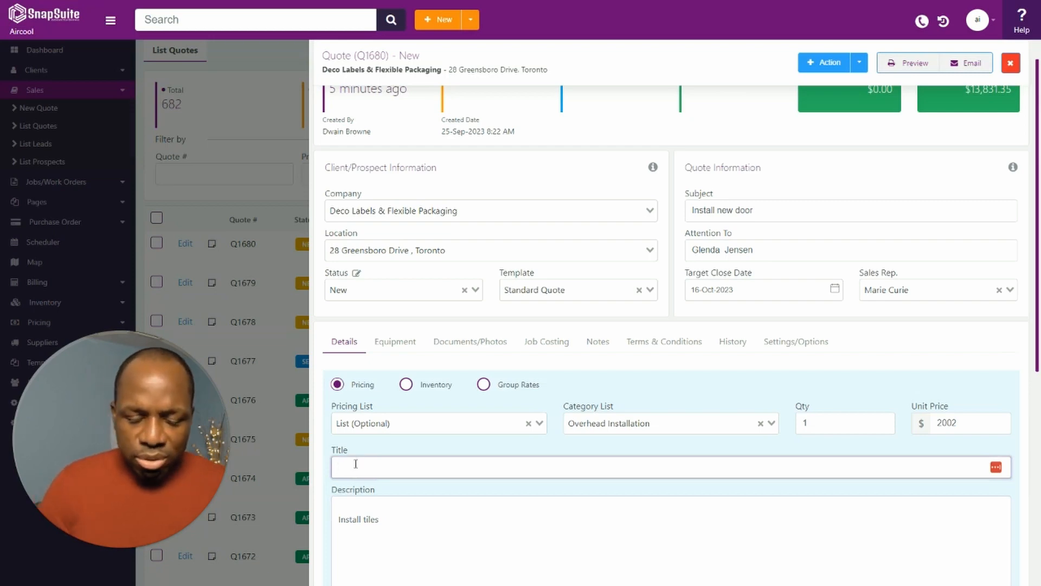
pyautogui.write('Tiles')
pyautogui.scroll(-5, 358, 461)
pyautogui.click(360, 456)
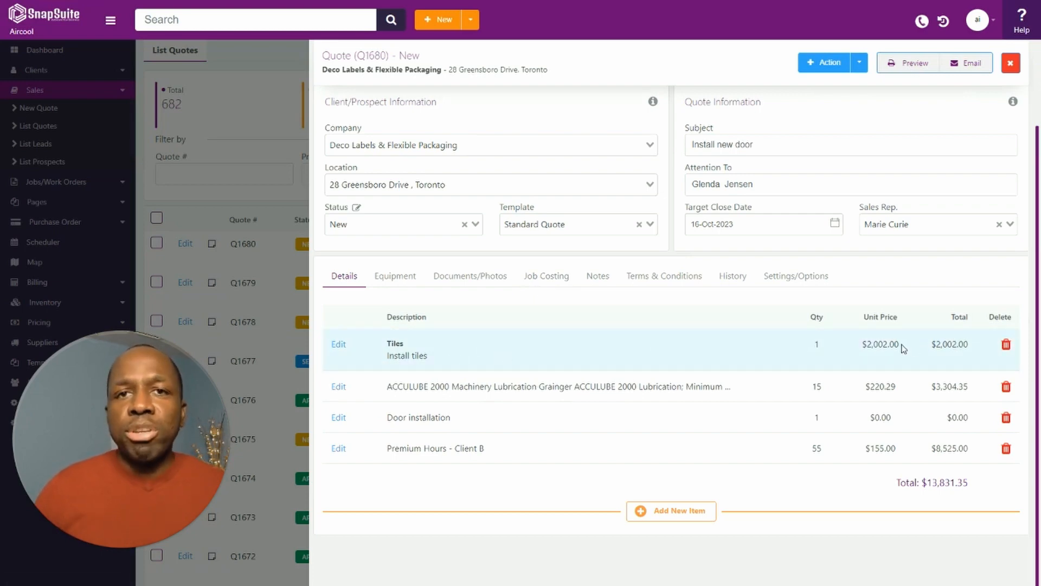
# Step: Draft an email for the quote with the subject "ssd", check its attachments, and close it without sending
pyautogui.scroll(1, 818, 290)
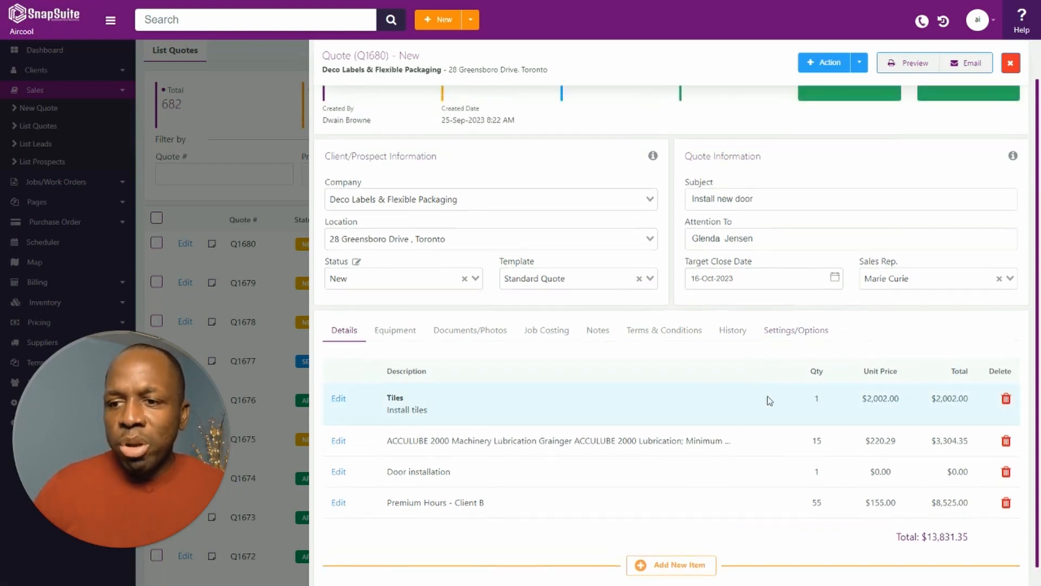
pyautogui.scroll(1, 772, 404)
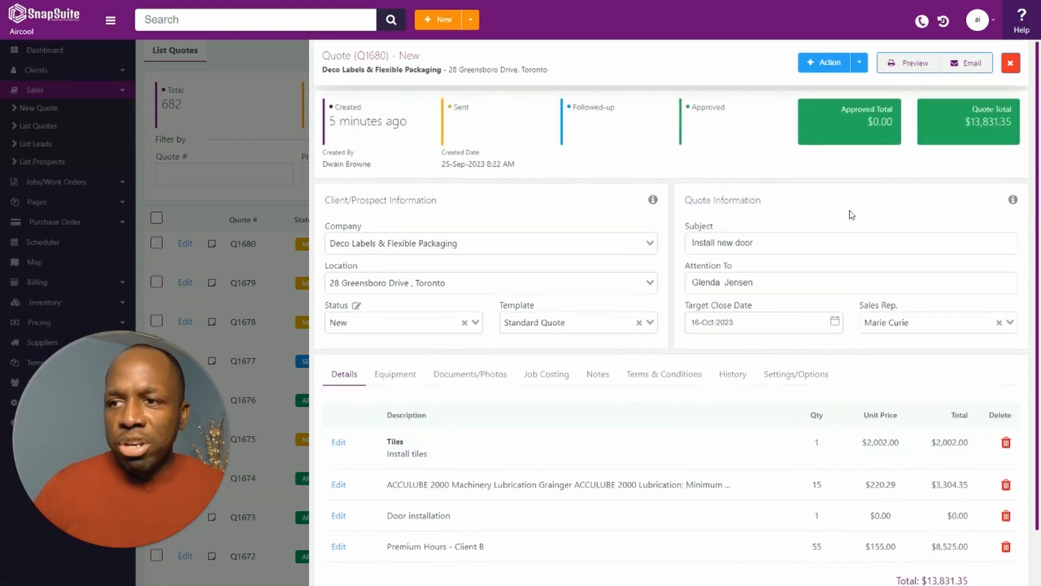
pyautogui.click(968, 62)
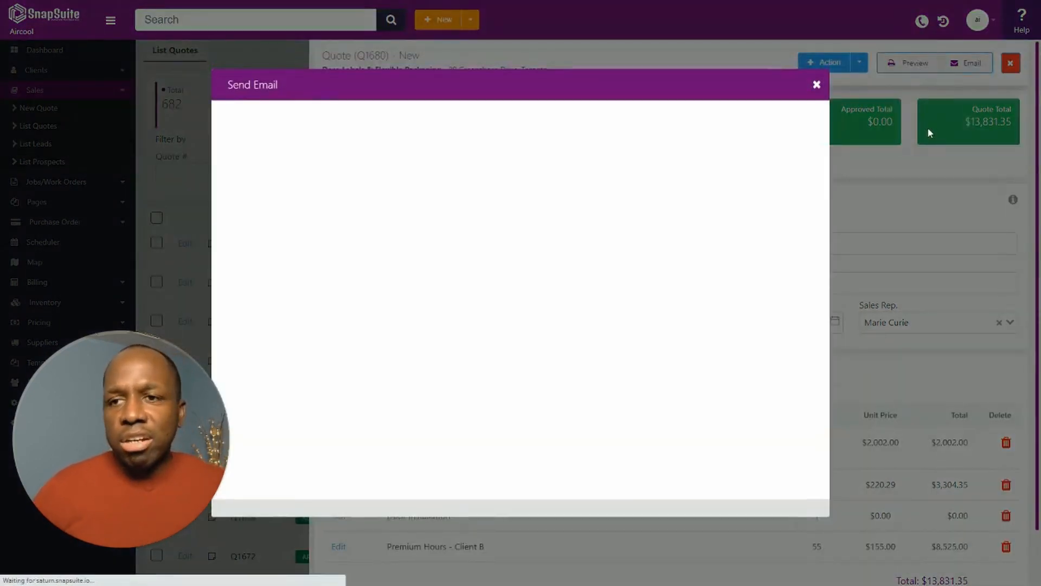
pyautogui.click(258, 185)
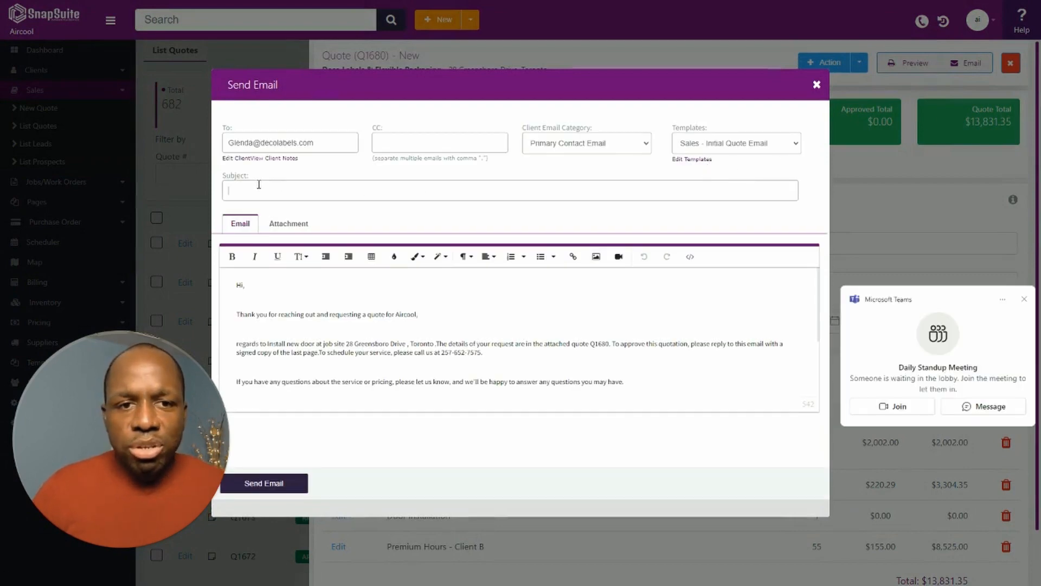
pyautogui.write('dsd')
pyautogui.click(1024, 299)
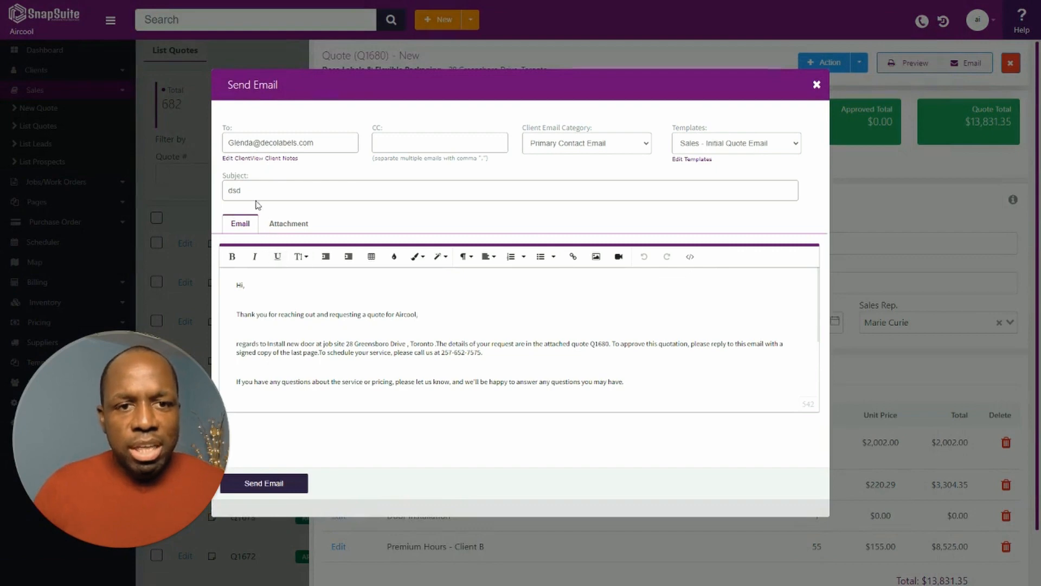
pyautogui.moveTo(254, 190); pyautogui.dragTo(182, 192)
pyautogui.write('ssd')
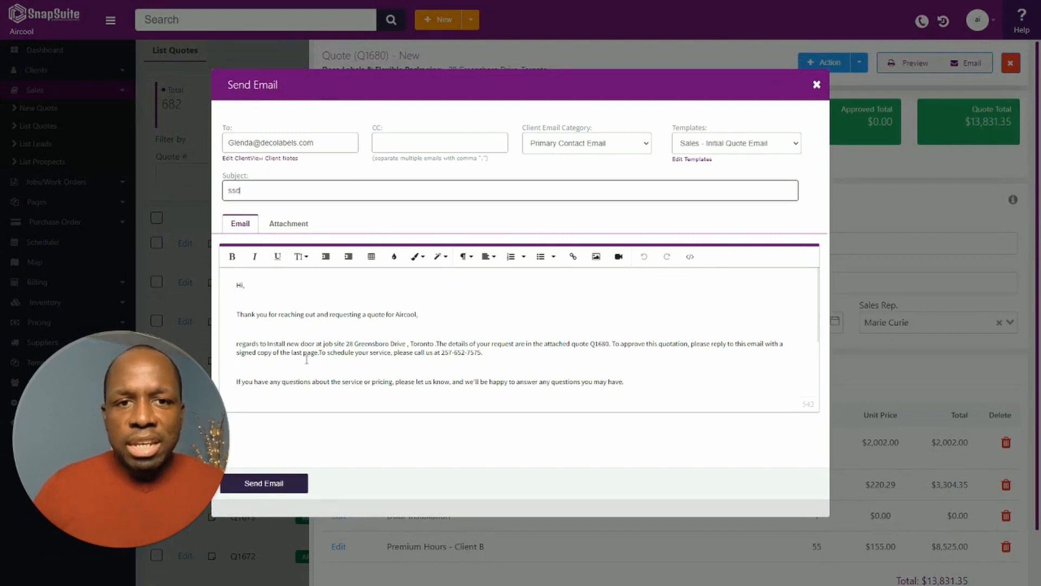
pyautogui.click(289, 224)
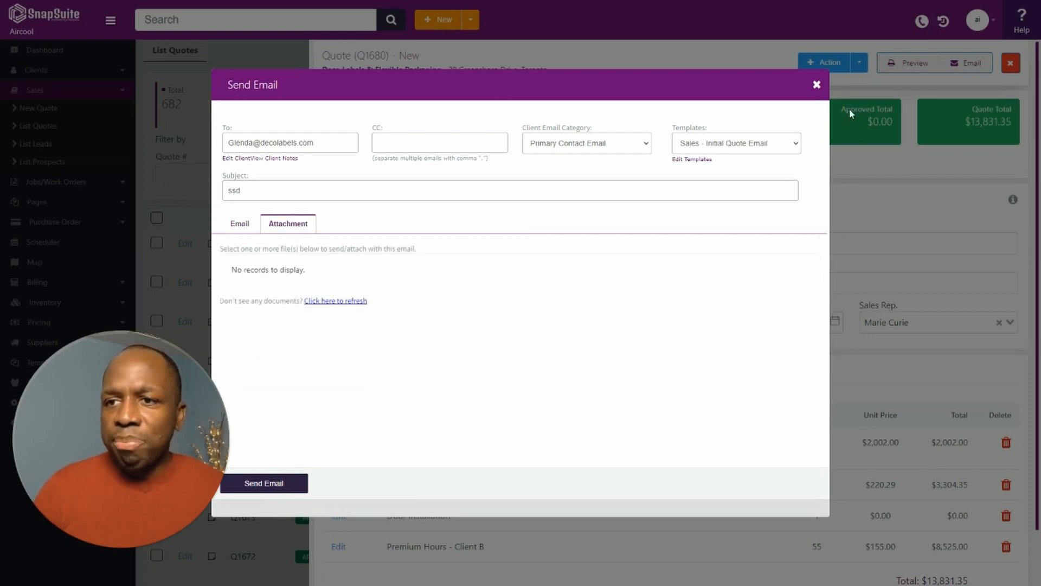
pyautogui.click(817, 84)
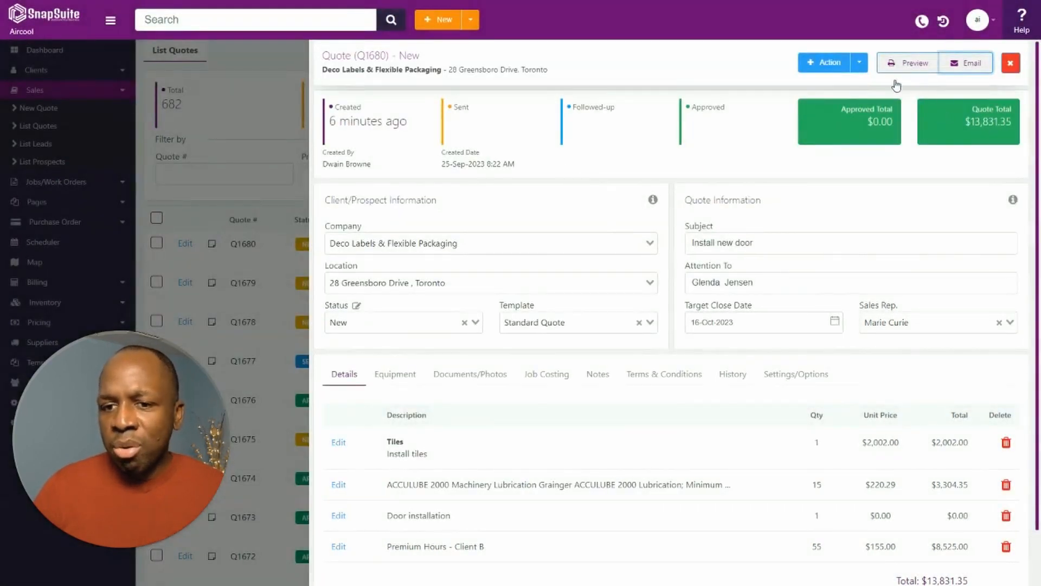
# Step: Look at the quote's documents and photos, and return to its line-item details
pyautogui.click(471, 374)
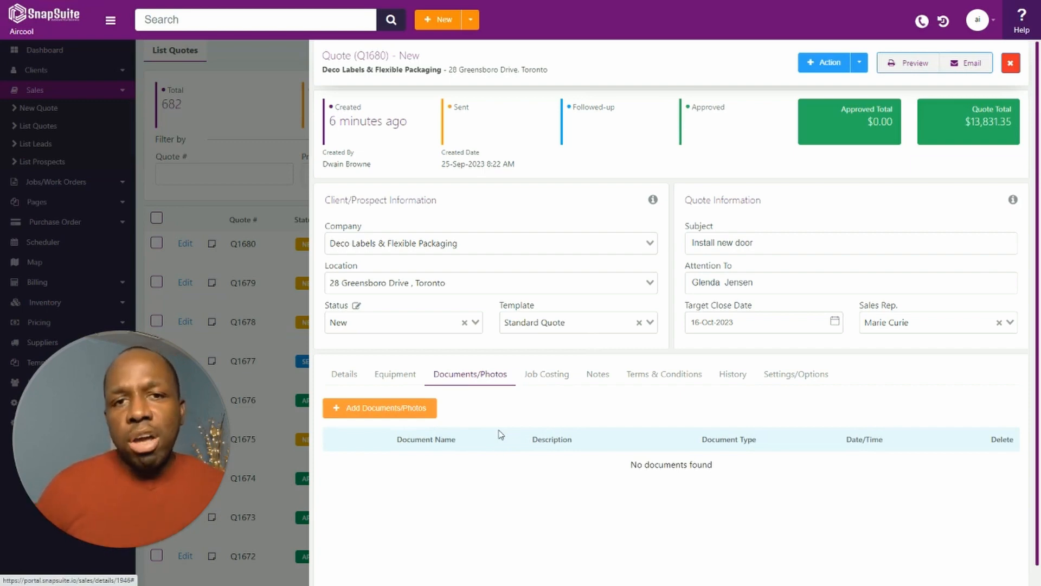
pyautogui.click(339, 380)
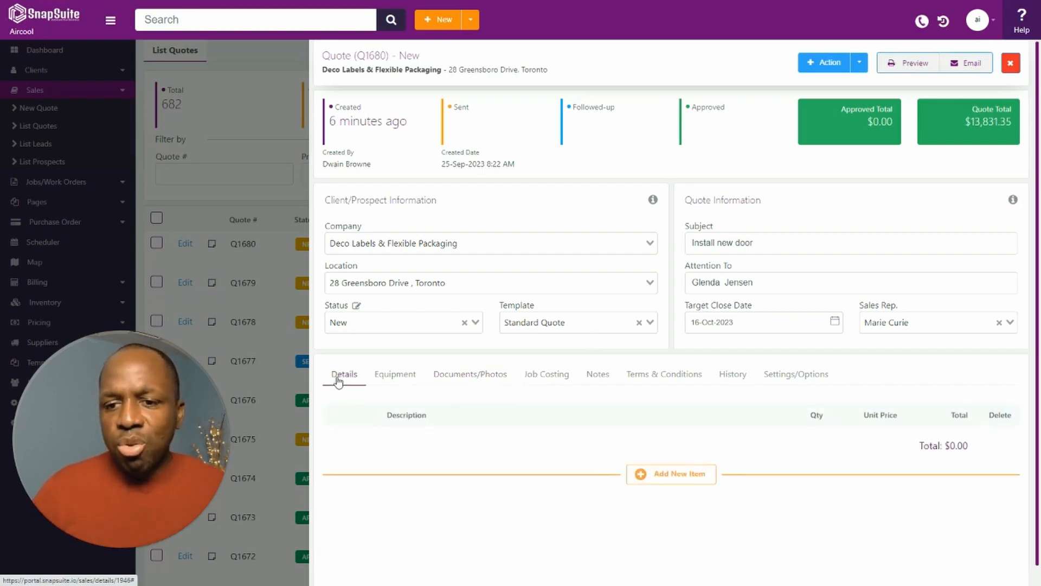